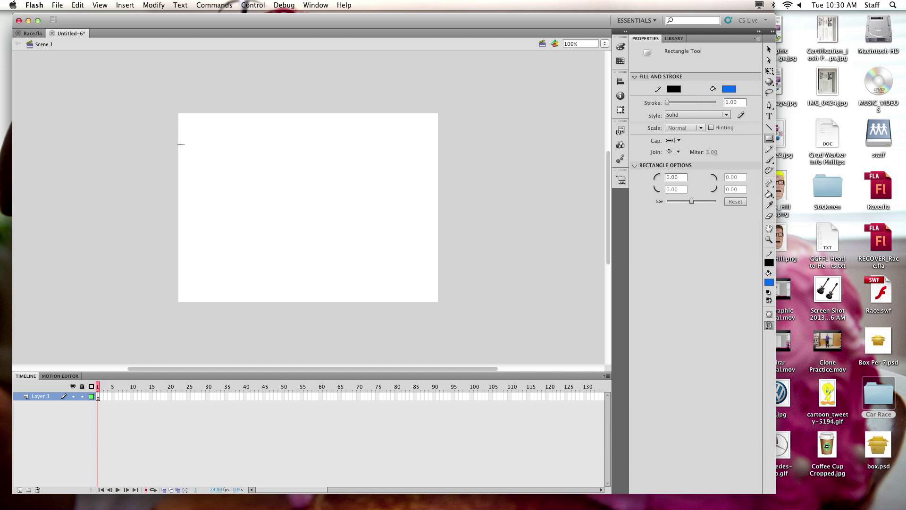
Step: Draw a blue rectangle about 186 by 240 px in the middle of the stage and insert a keyframe at frame 8
{"action": "mouse_move", "coordinate": [262, 146]}
{"action": "left_mouse_down"}
{"action": "mouse_move", "coordinate": [300, 237]}
{"action": "mouse_move", "coordinate": [349, 258]}
{"action": "left_mouse_up"}
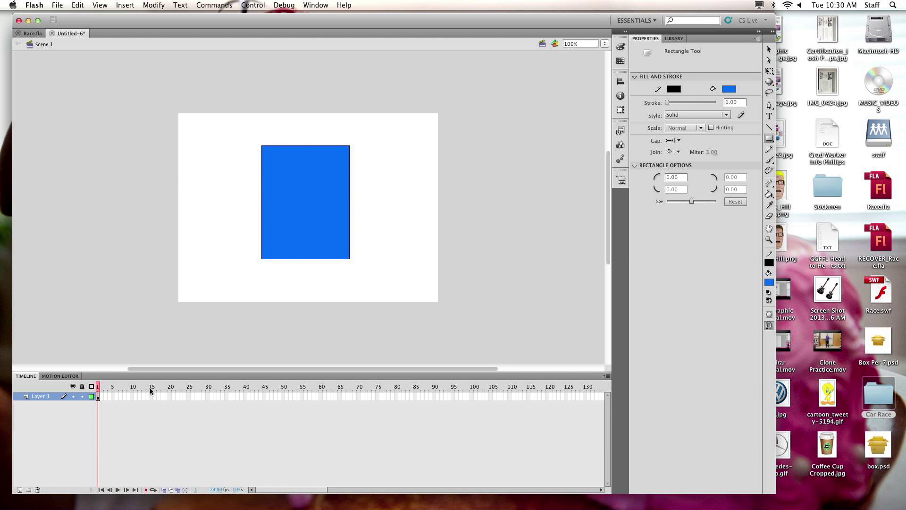
{"action": "left_click", "coordinate": [125, 396]}
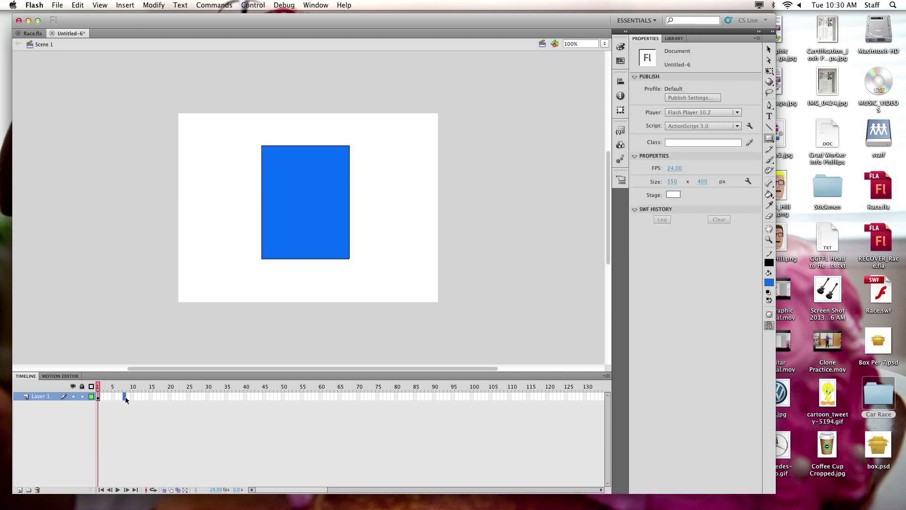
{"action": "key", "text": "F6"}
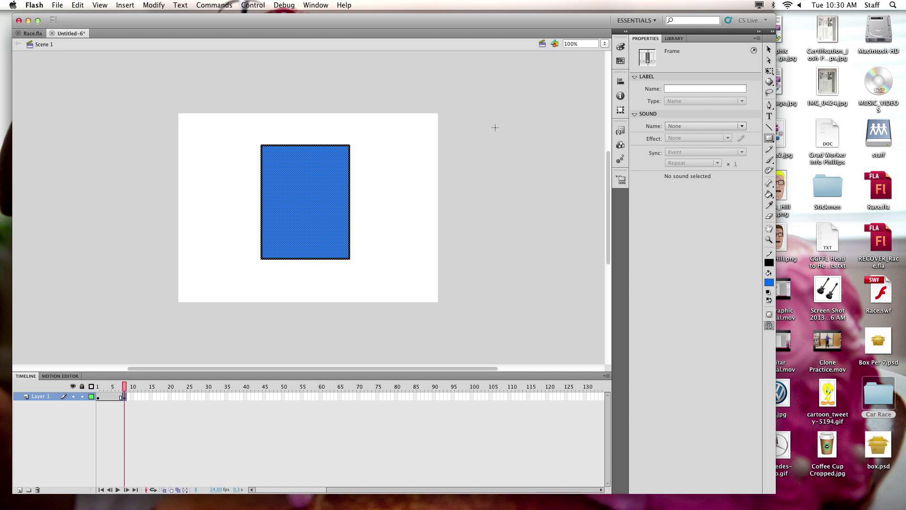
Step: Distort the rectangle at frame 8 into a trapezoid by bringing both of its upper corners slightly inward
{"action": "key", "text": "q"}
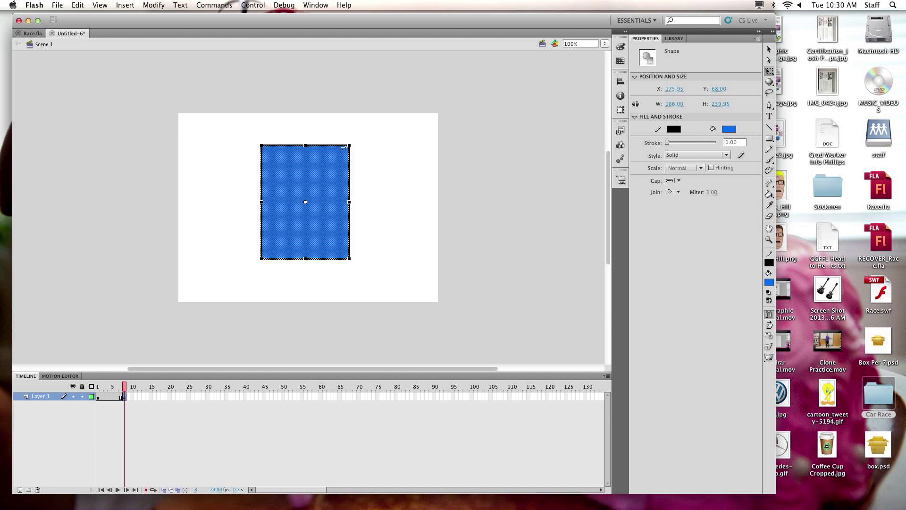
{"action": "left_click_drag", "start_coordinate": [350, 148], "coordinate": [336, 146]}
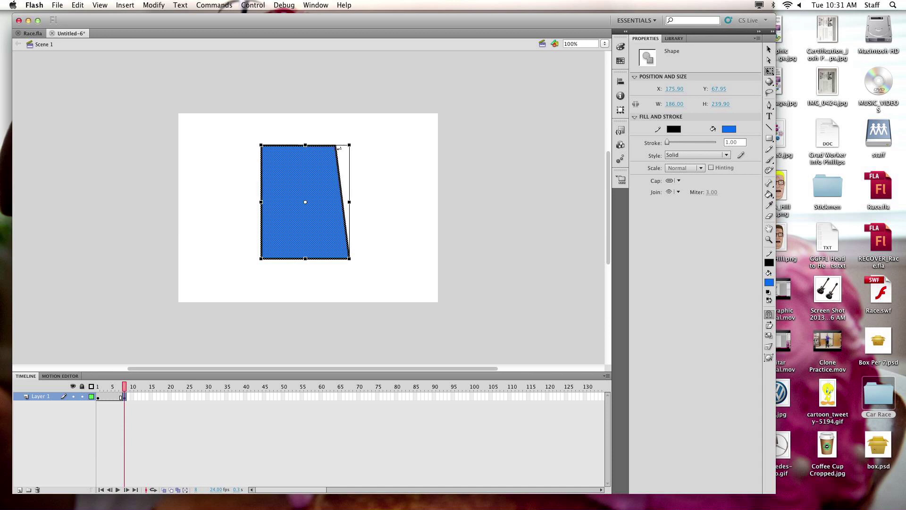
{"action": "left_click_drag", "start_coordinate": [262, 147], "coordinate": [274, 148]}
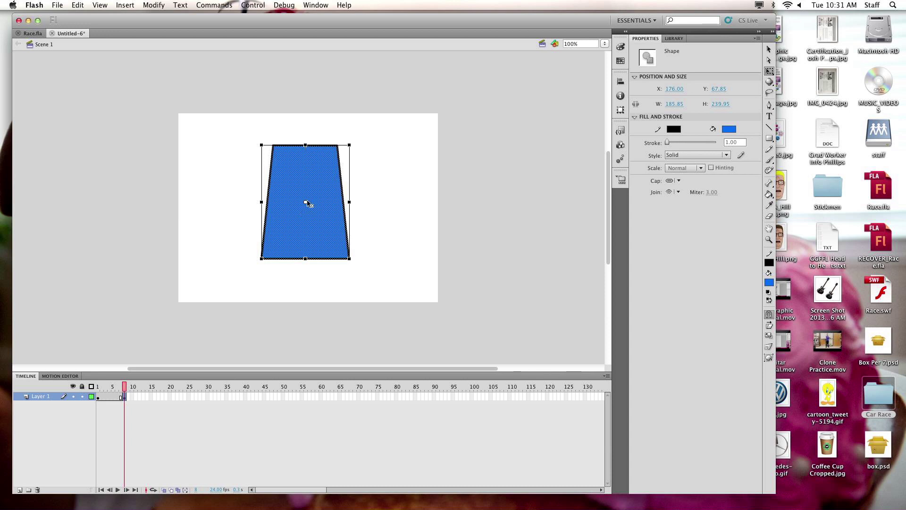
{"action": "left_click_drag", "start_coordinate": [306, 145], "coordinate": [306, 226]}
{"action": "key", "text": "ctrl+z"}
{"action": "left_click_drag", "start_coordinate": [305, 259], "coordinate": [306, 197]}
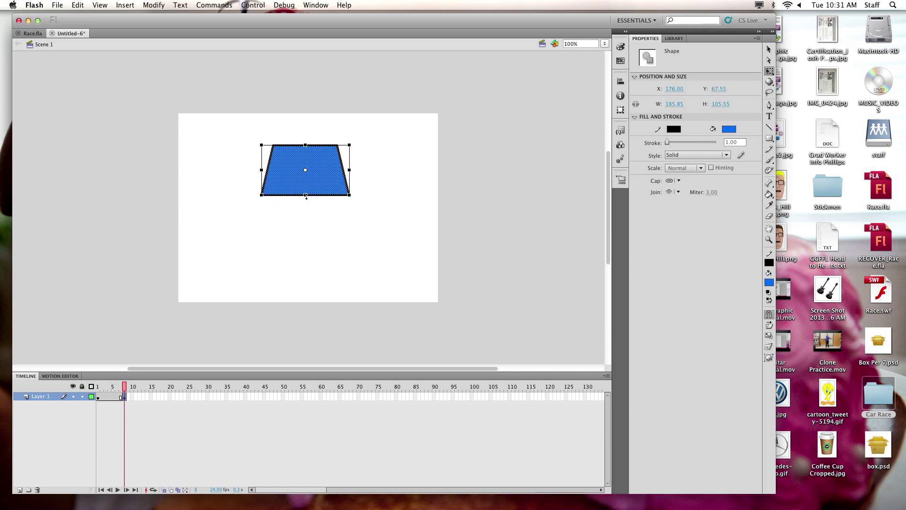
{"action": "key", "text": "ctrl+z"}
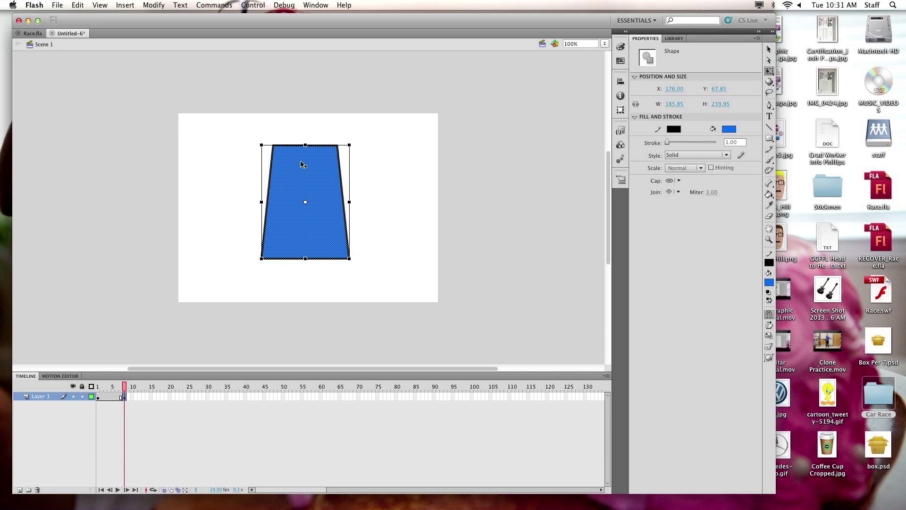
Step: Flatten the frame 8 trapezoid vertically about its centre to a height of about 29 px
{"action": "left_click_drag", "start_coordinate": [307, 145], "coordinate": [308, 195]}
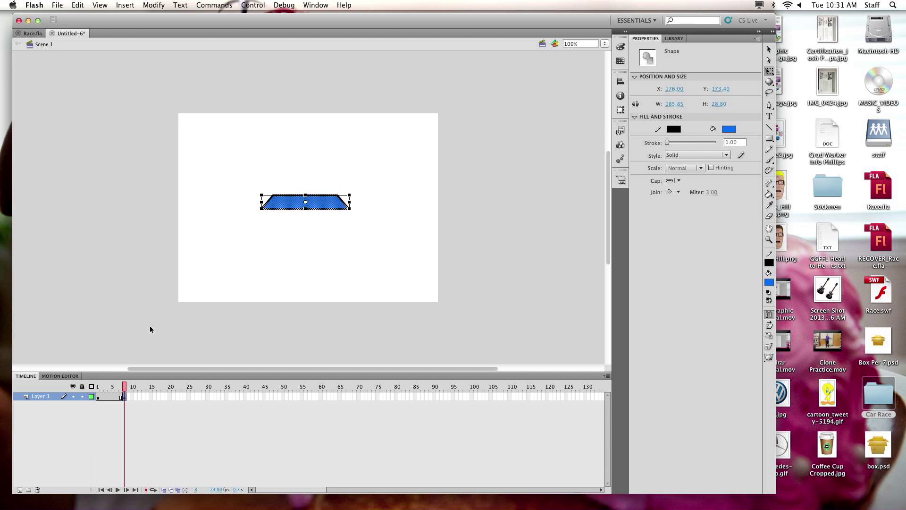
{"action": "mouse_move", "coordinate": [125, 387]}
{"action": "left_mouse_down"}
{"action": "mouse_move", "coordinate": [92, 389]}
{"action": "mouse_move", "coordinate": [125, 396]}
{"action": "left_mouse_up"}
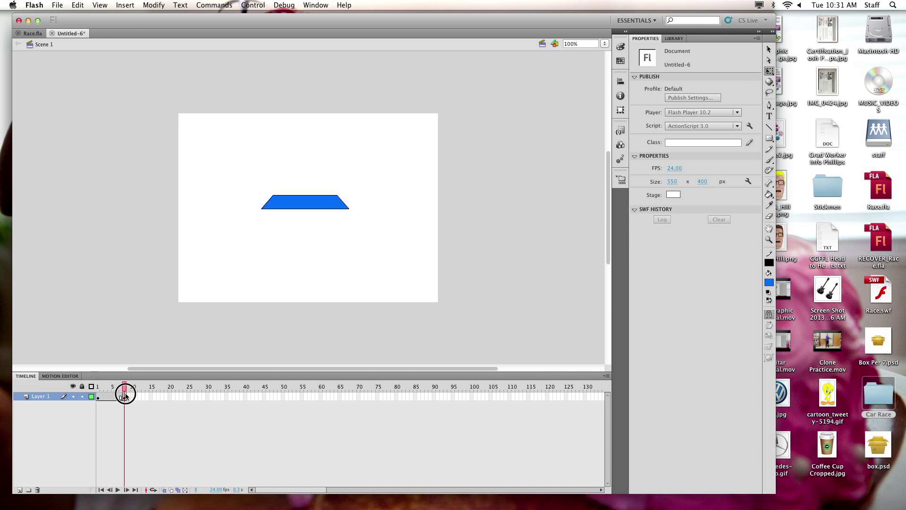
Step: Create a shape tween between the frame 1 and frame 8 keyframes and scrub through it to frame 8
{"action": "right_click", "coordinate": [111, 398]}
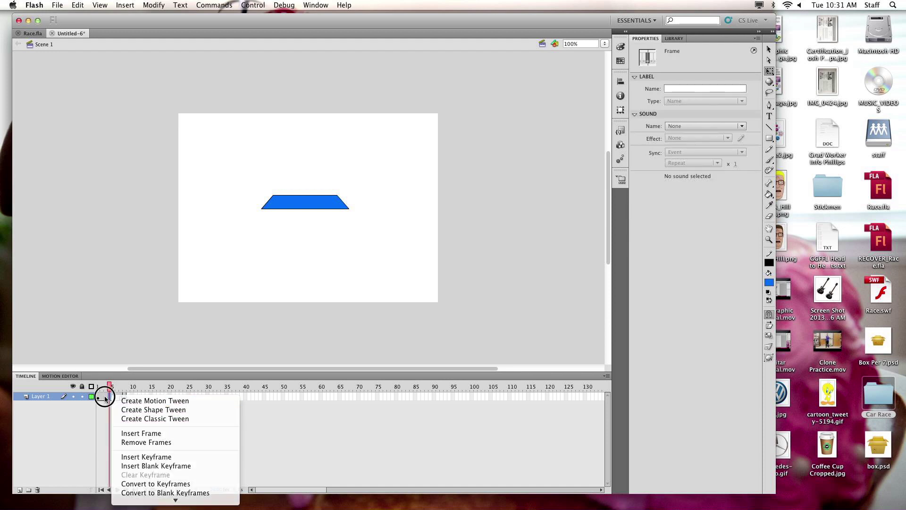
{"action": "left_click", "coordinate": [105, 398]}
{"action": "right_click", "coordinate": [114, 400]}
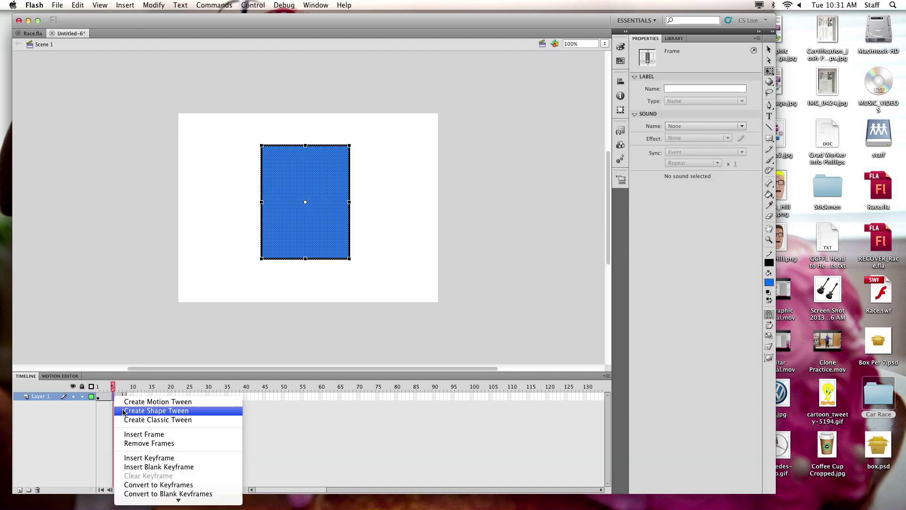
{"action": "left_click", "coordinate": [138, 411]}
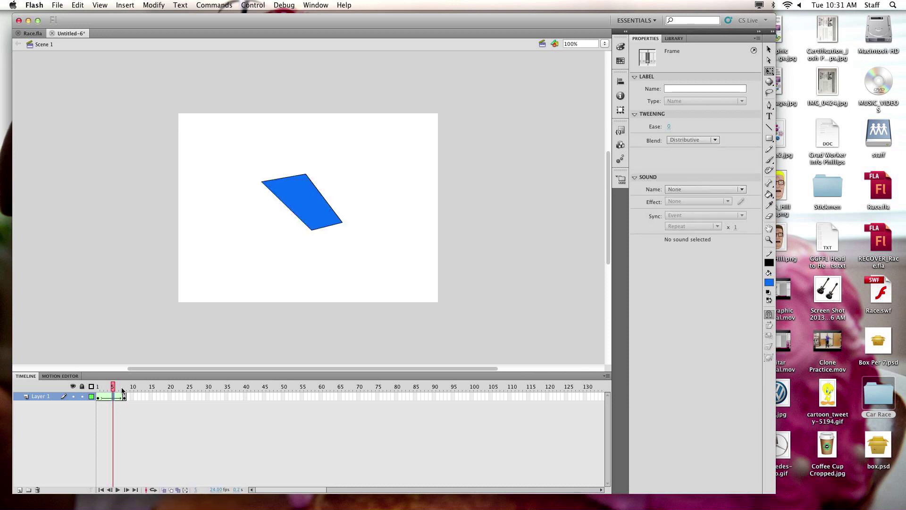
{"action": "mouse_move", "coordinate": [122, 391]}
{"action": "left_mouse_down"}
{"action": "mouse_move", "coordinate": [90, 388]}
{"action": "mouse_move", "coordinate": [127, 397]}
{"action": "mouse_move", "coordinate": [95, 398]}
{"action": "mouse_move", "coordinate": [130, 396]}
{"action": "left_mouse_up"}
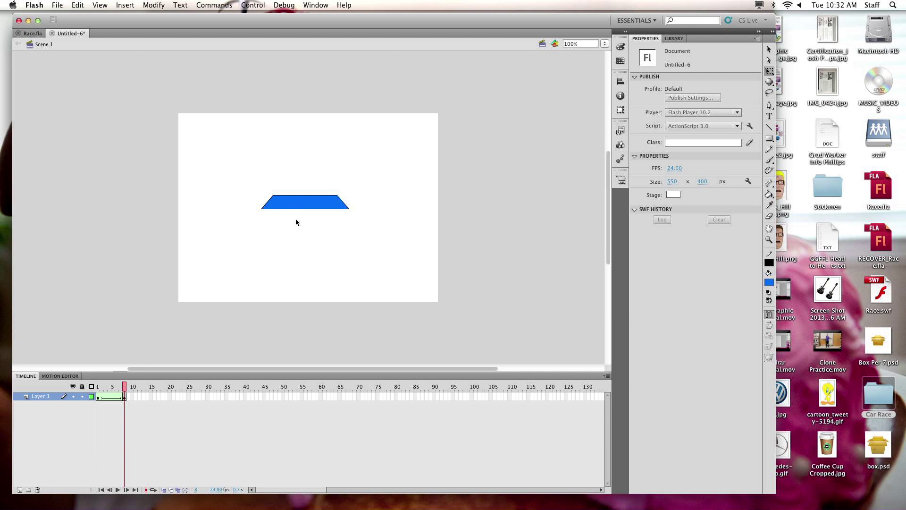
Step: Insert a keyframe at frame 9 and flip its trapezoid vertically
{"action": "left_click", "coordinate": [128, 397]}
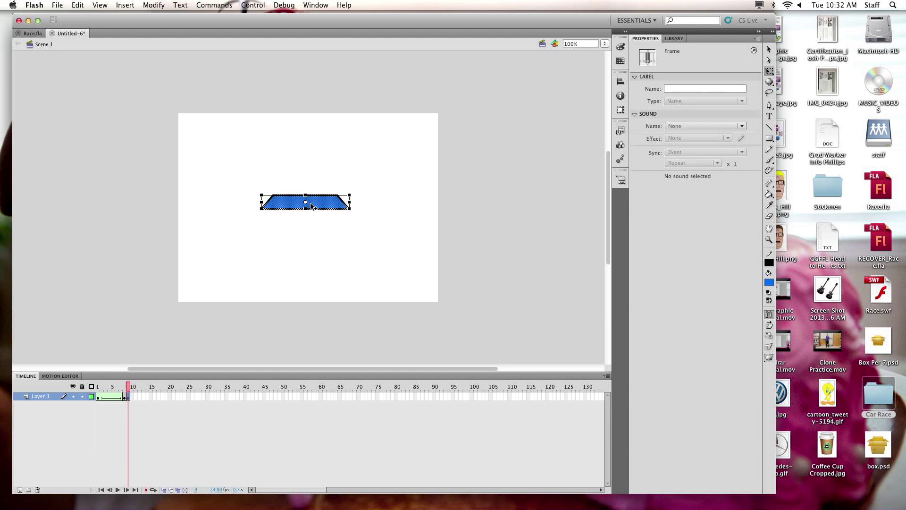
{"action": "left_click", "coordinate": [163, 6]}
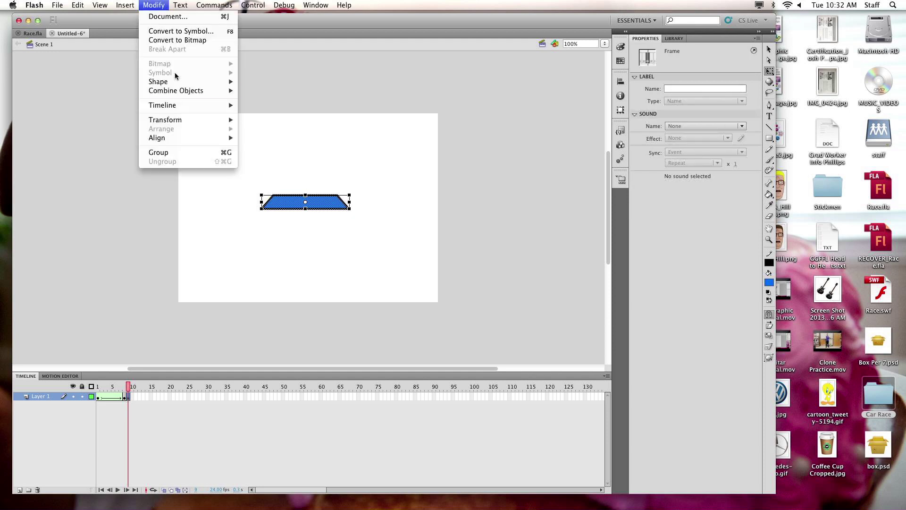
{"action": "mouse_move", "coordinate": [200, 119]}
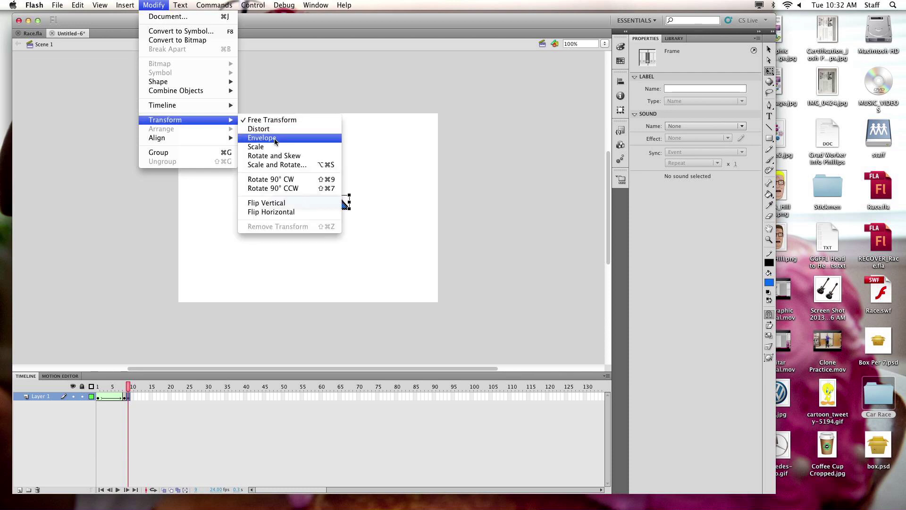
{"action": "left_click", "coordinate": [285, 203]}
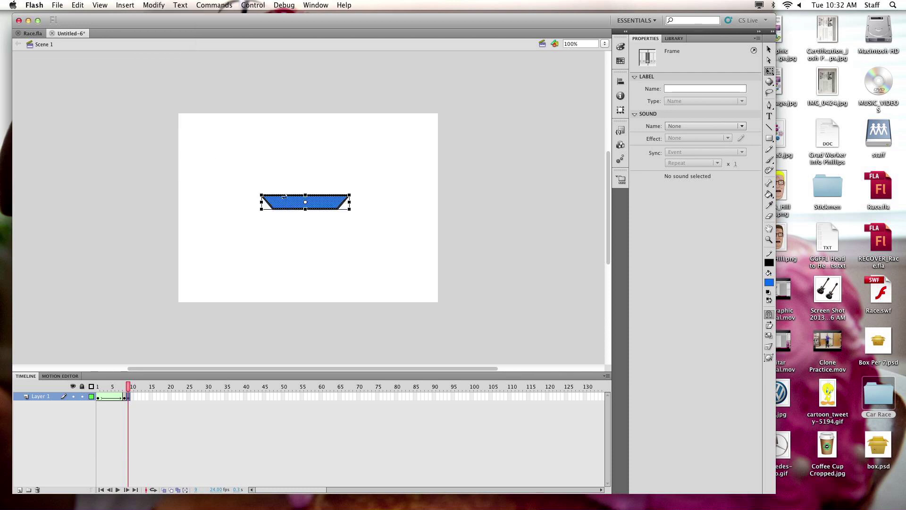
{"action": "left_click", "coordinate": [56, 78]}
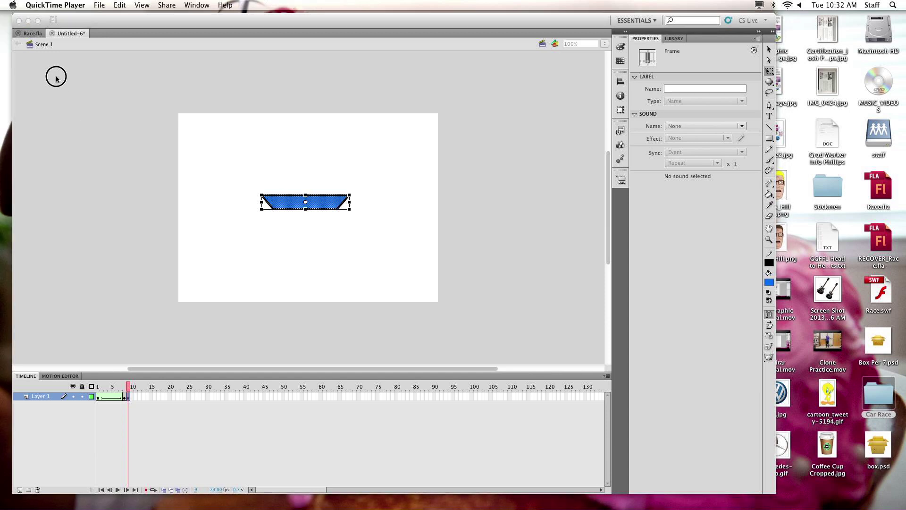
{"action": "left_click", "coordinate": [247, 65]}
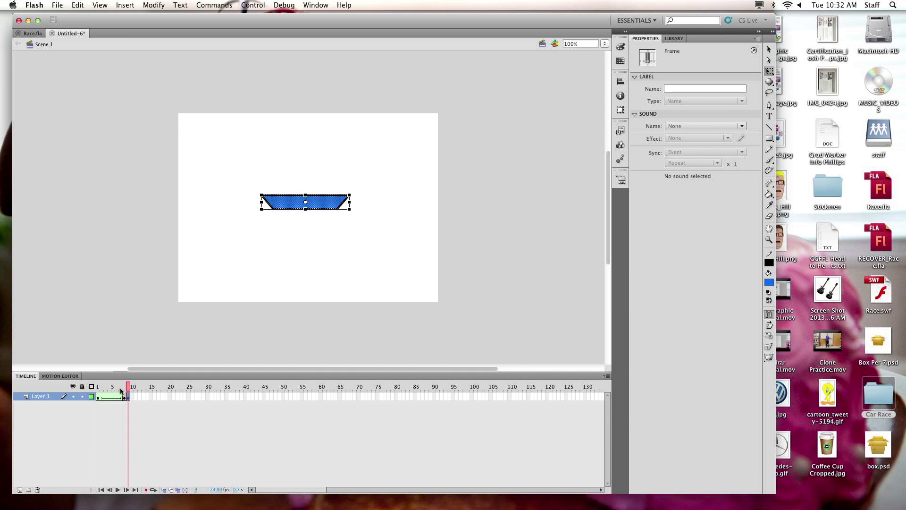
Step: Copy the full rectangle's keyframe at frame 1 and paste it at frame 16
{"action": "left_click", "coordinate": [155, 397]}
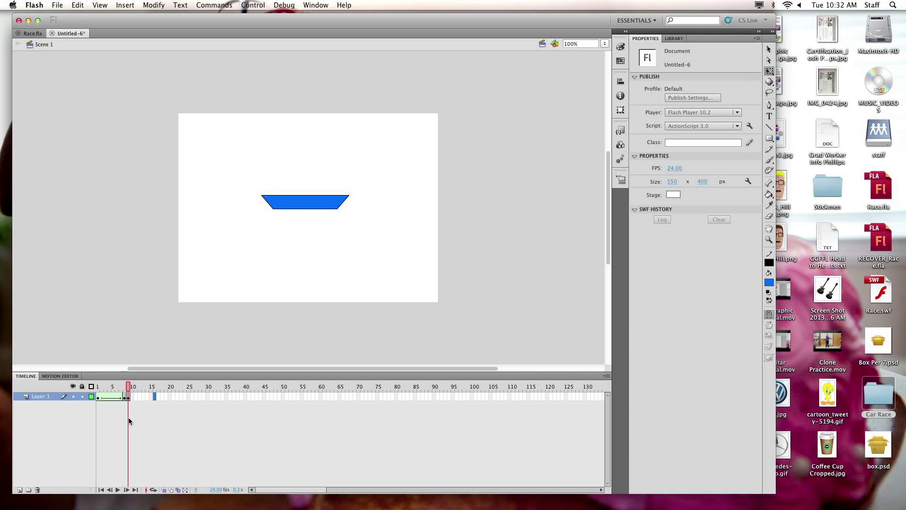
{"action": "left_click", "coordinate": [98, 388]}
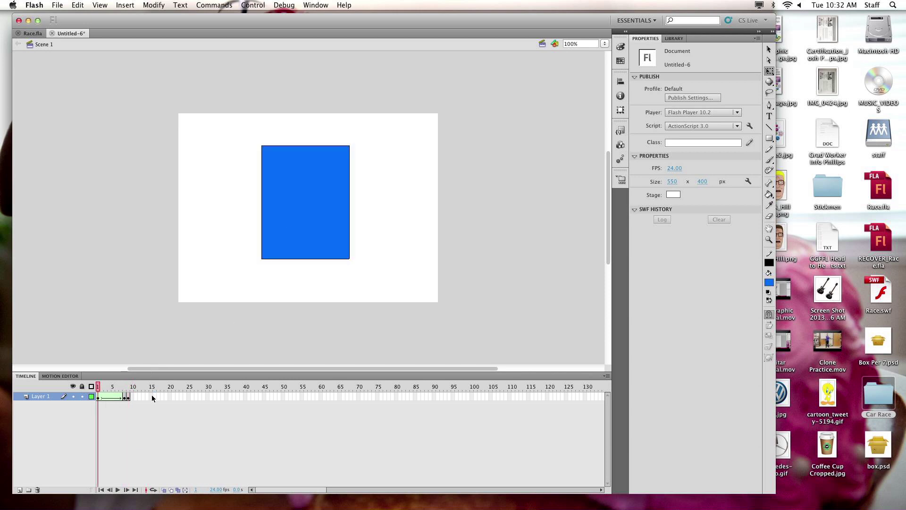
{"action": "left_click", "coordinate": [100, 397]}
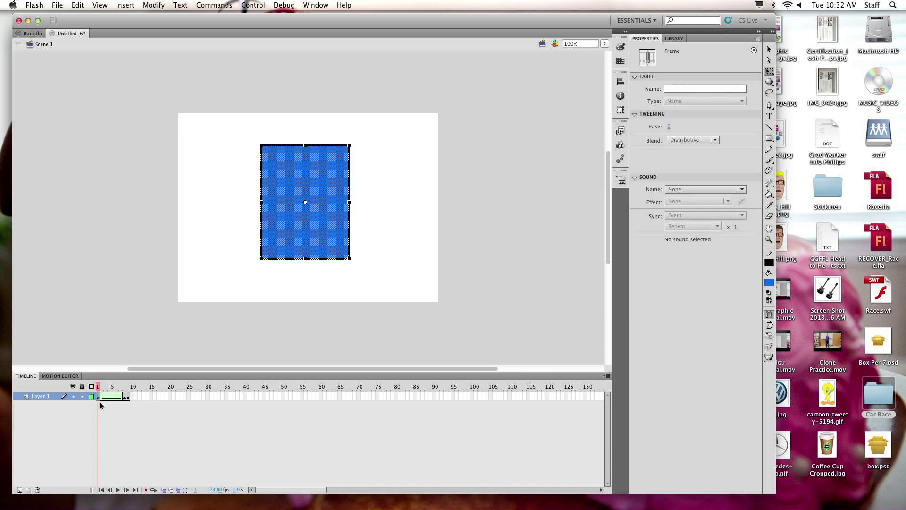
{"action": "right_click", "coordinate": [98, 399]}
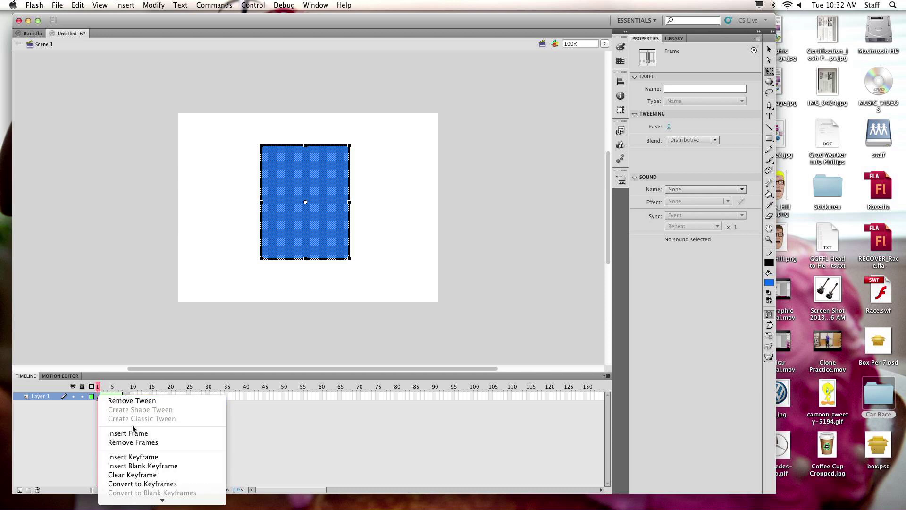
{"action": "left_click", "coordinate": [150, 463]}
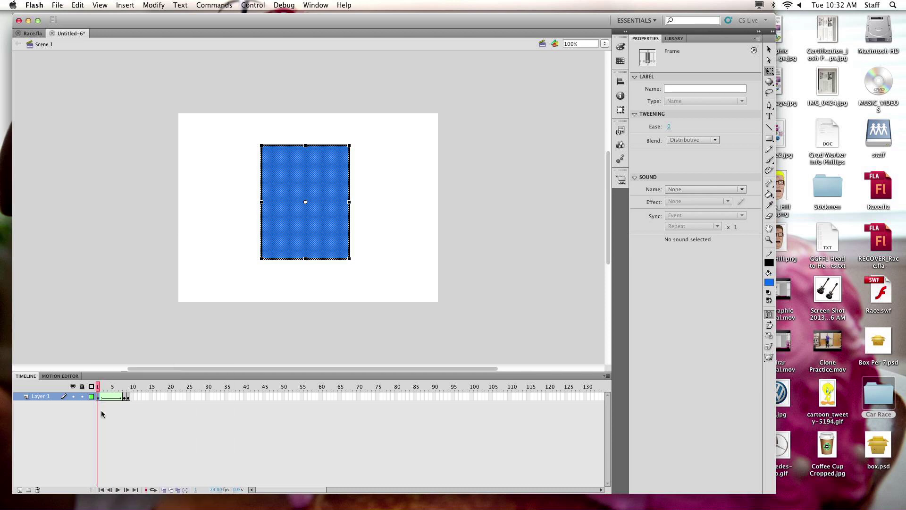
{"action": "left_click", "coordinate": [154, 398]}
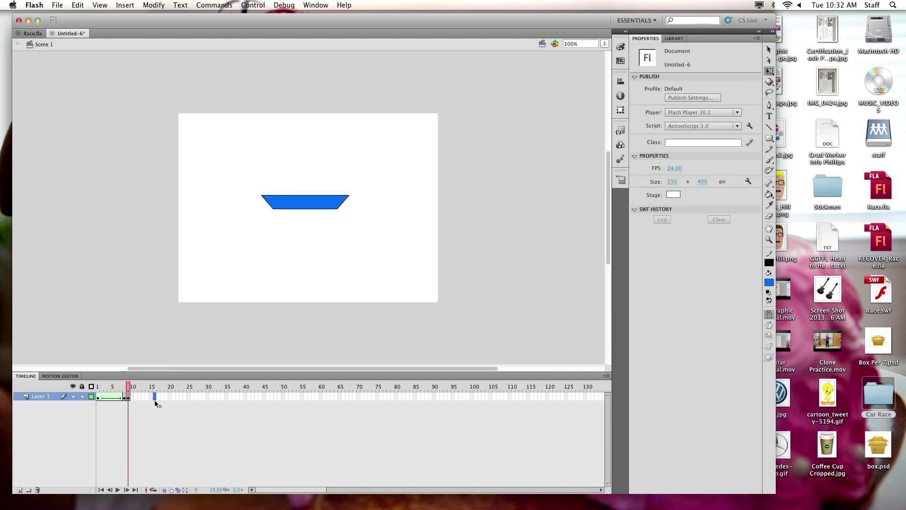
{"action": "right_click", "coordinate": [155, 399]}
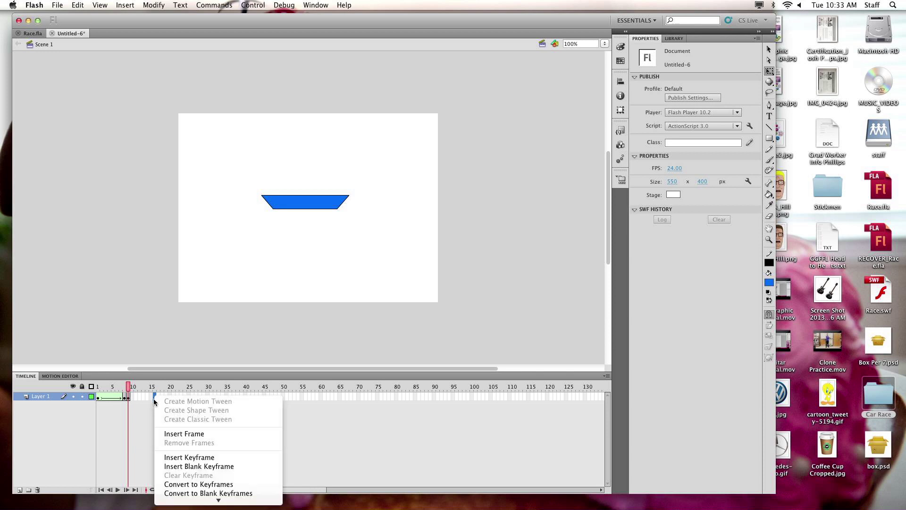
{"action": "left_click", "coordinate": [194, 454]}
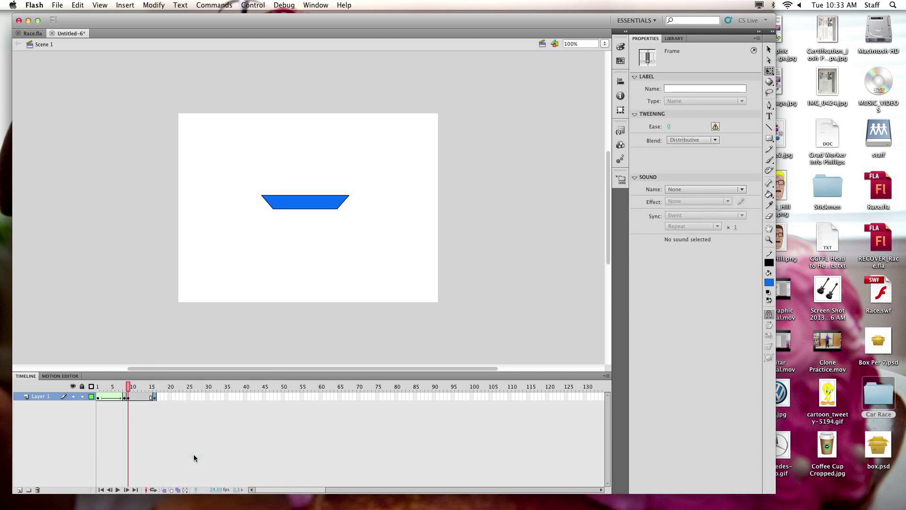
Step: Create a shape tween between frames 9 and 16 and scrub the animation back to frame 1
{"action": "left_click_drag", "start_coordinate": [130, 390], "coordinate": [152, 396]}
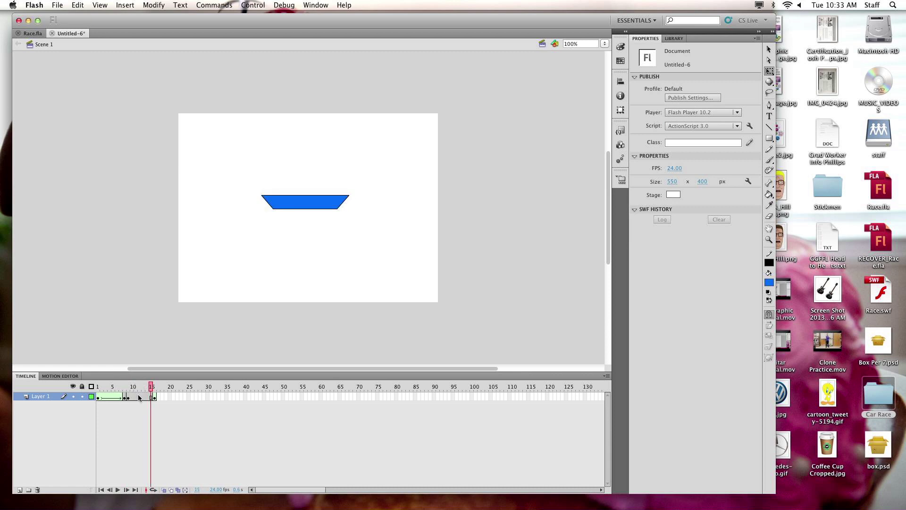
{"action": "right_click", "coordinate": [139, 396]}
{"action": "left_click", "coordinate": [180, 412]}
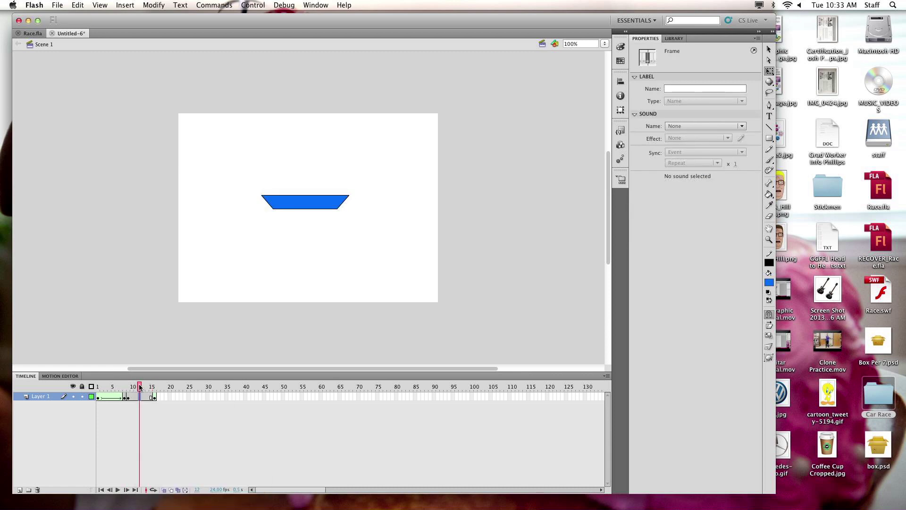
{"action": "left_click_drag", "start_coordinate": [140, 392], "coordinate": [95, 400]}
{"action": "left_click", "coordinate": [96, 397]}
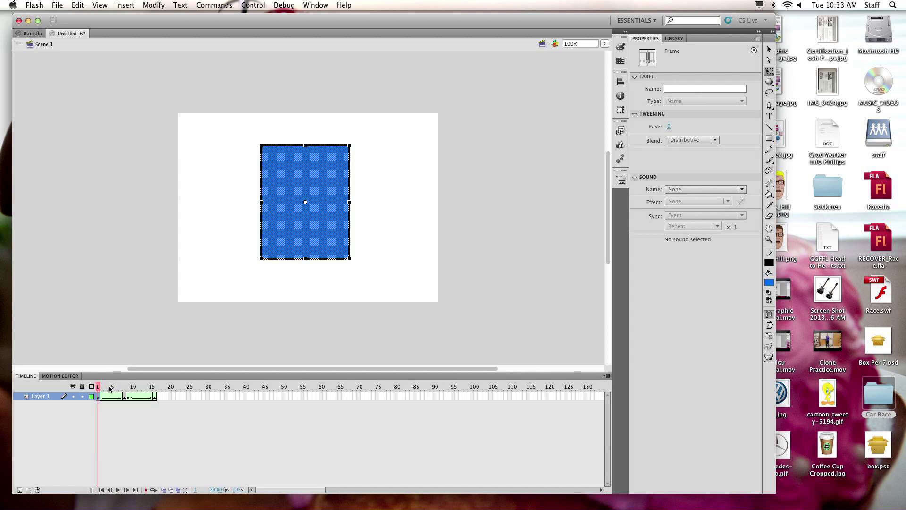
{"action": "mouse_move", "coordinate": [101, 388]}
{"action": "left_mouse_down"}
{"action": "mouse_move", "coordinate": [123, 386]}
{"action": "mouse_move", "coordinate": [97, 394]}
{"action": "left_mouse_up"}
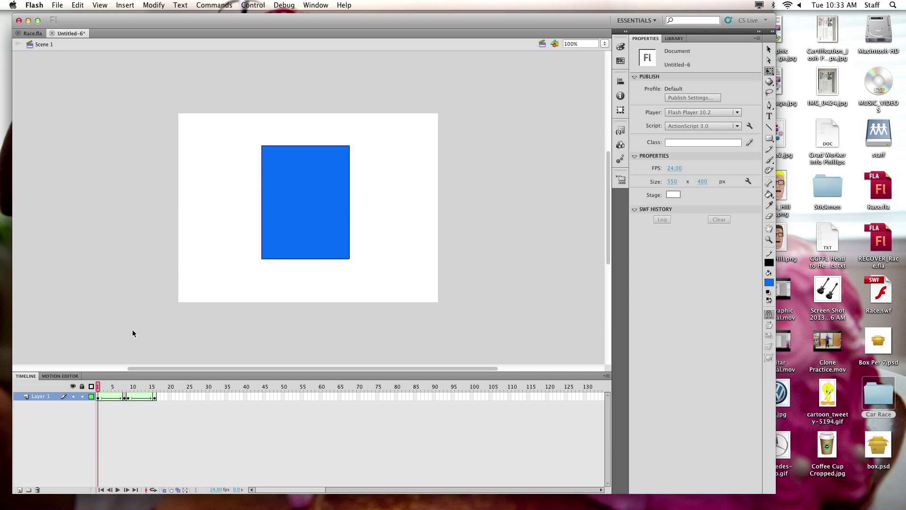
{"action": "left_click", "coordinate": [153, 5]}
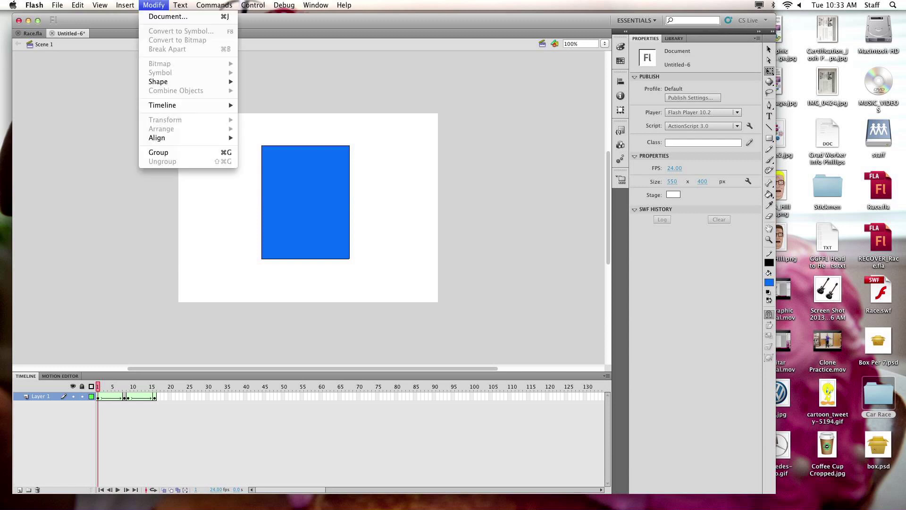
{"action": "mouse_move", "coordinate": [181, 85]}
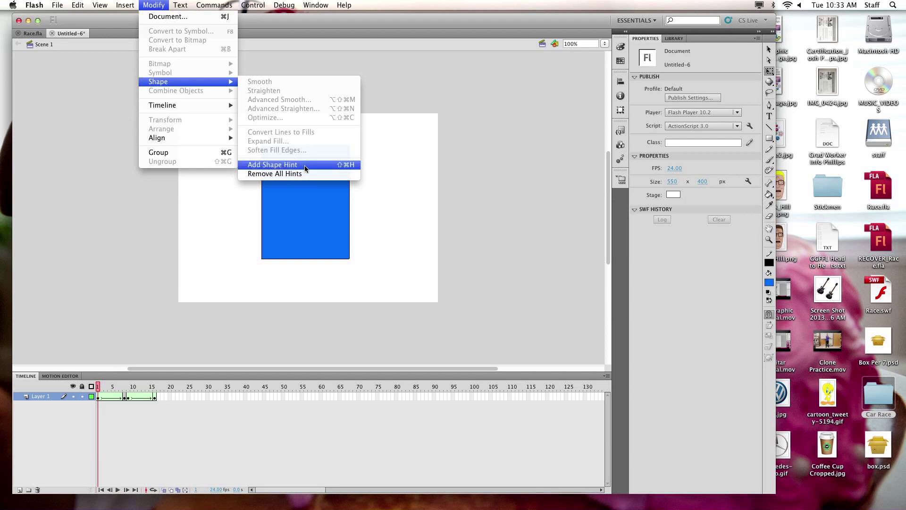
{"action": "left_click", "coordinate": [408, 121]}
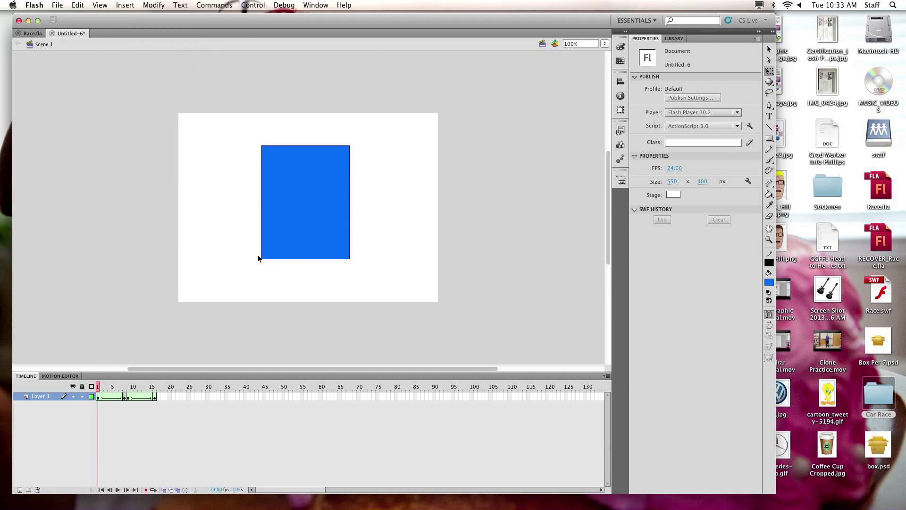
Step: Add a shape hint to the rectangle at frame 1 and place it on the upper-left corner
{"action": "double_click", "coordinate": [289, 220]}
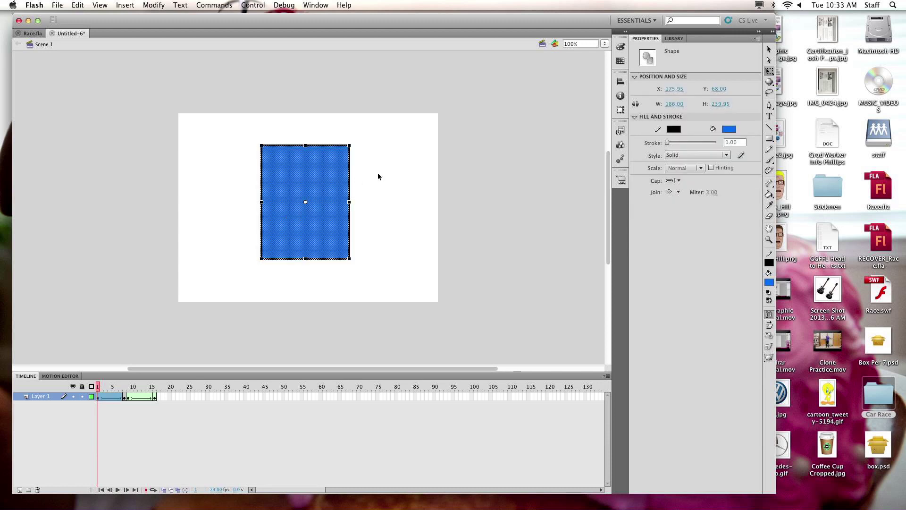
{"action": "key", "text": "v"}
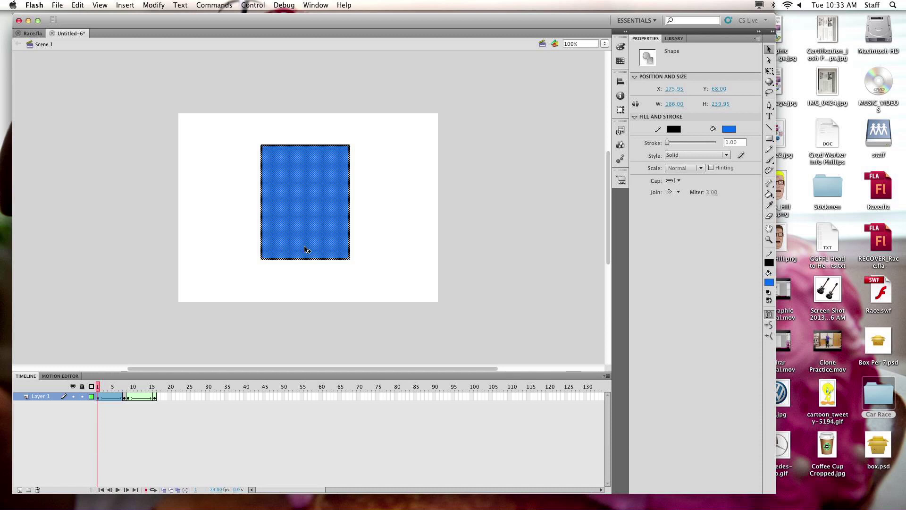
{"action": "key", "text": "super+shift+h"}
{"action": "left_click_drag", "start_coordinate": [306, 203], "coordinate": [262, 146]}
{"action": "left_click", "coordinate": [99, 399]}
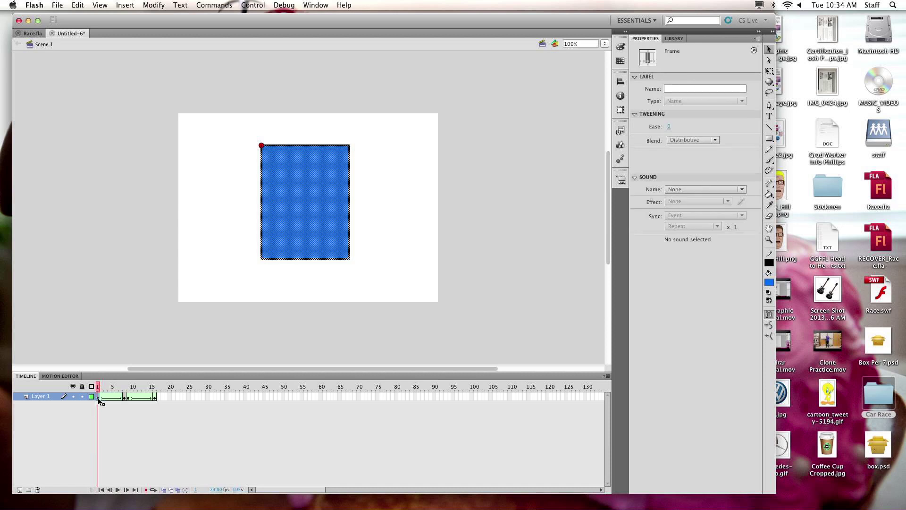
Step: At frame 8, move the matching shape hint to the trapezoid's upper-left corner and compare it with frame 1
{"action": "left_click", "coordinate": [125, 398]}
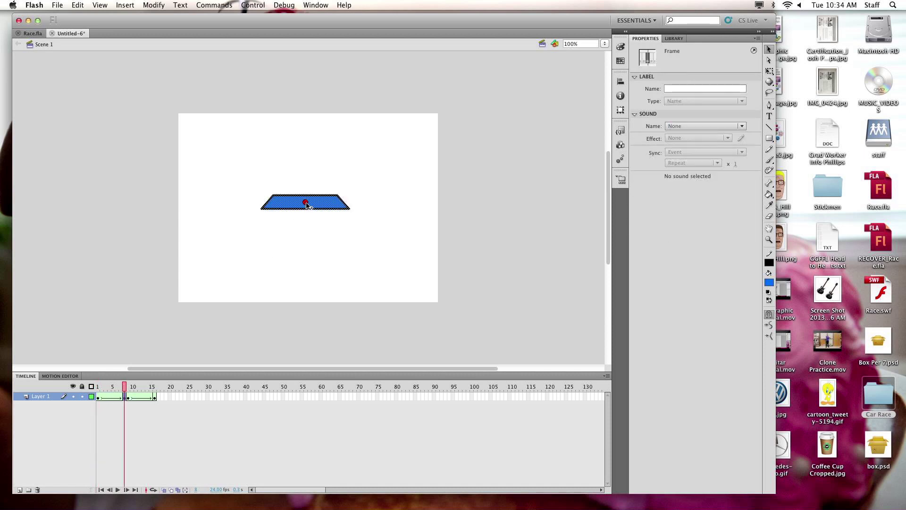
{"action": "left_click", "coordinate": [99, 399]}
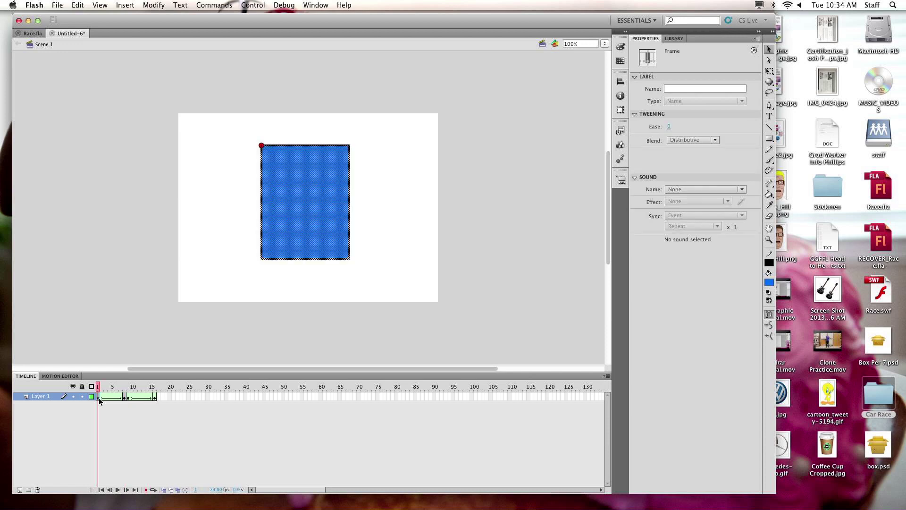
{"action": "left_click", "coordinate": [125, 399]}
{"action": "left_click_drag", "start_coordinate": [306, 202], "coordinate": [275, 198]}
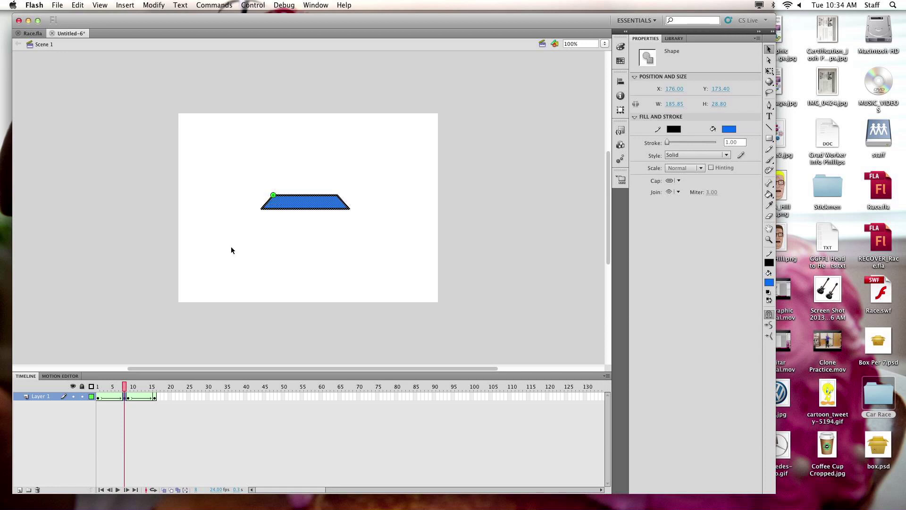
{"action": "left_click", "coordinate": [98, 398]}
{"action": "left_click", "coordinate": [124, 398]}
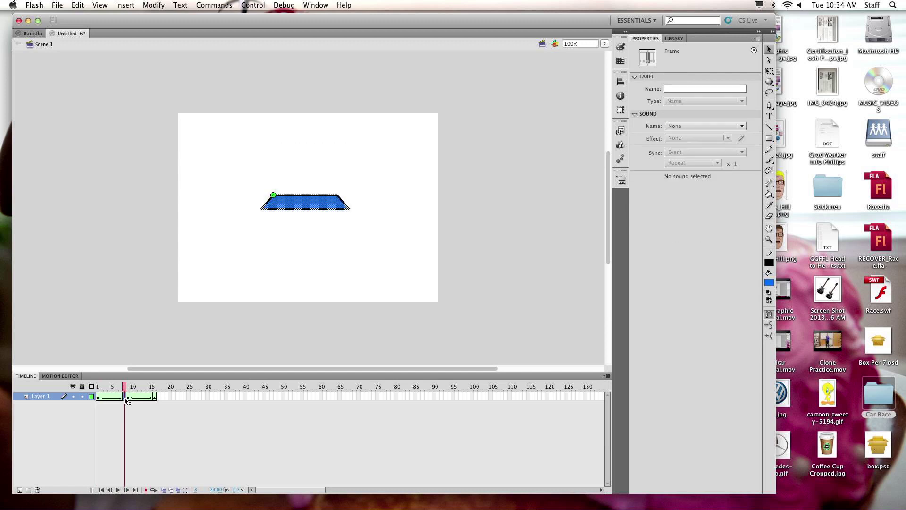
{"action": "left_click", "coordinate": [99, 399]}
{"action": "left_click", "coordinate": [125, 398]}
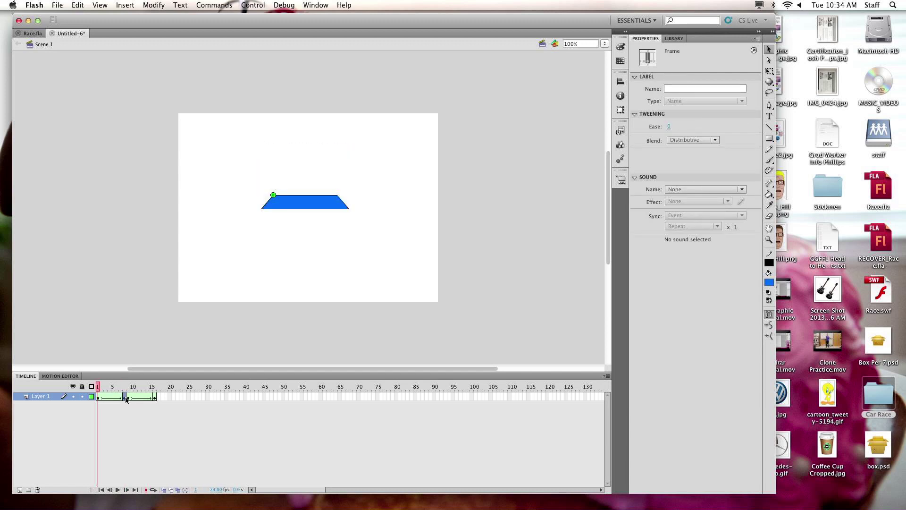
Step: Add a second shape hint on the rectangle's upper-right corner and match it to the trapezoid's upper-right corner at frame 8
{"action": "left_click", "coordinate": [98, 399]}
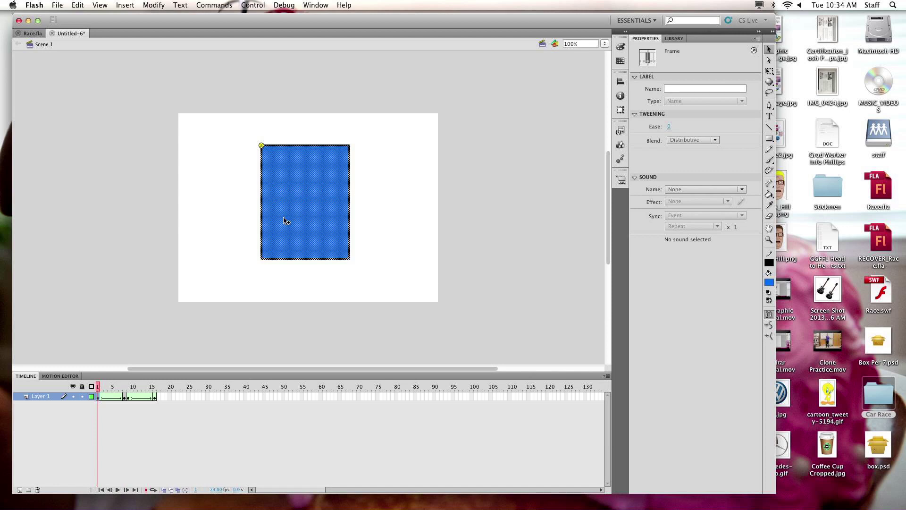
{"action": "left_click", "coordinate": [306, 205]}
{"action": "left_click_drag", "start_coordinate": [349, 145], "coordinate": [349, 146]}
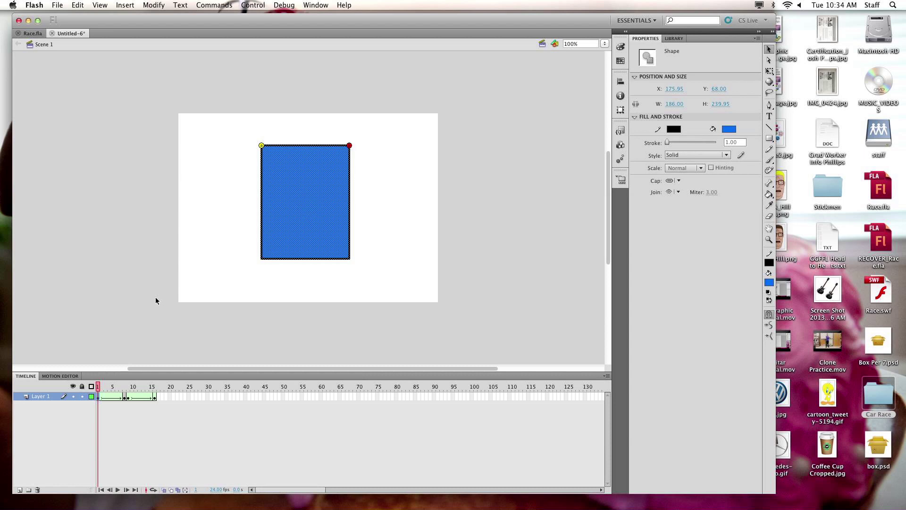
{"action": "left_click", "coordinate": [125, 397]}
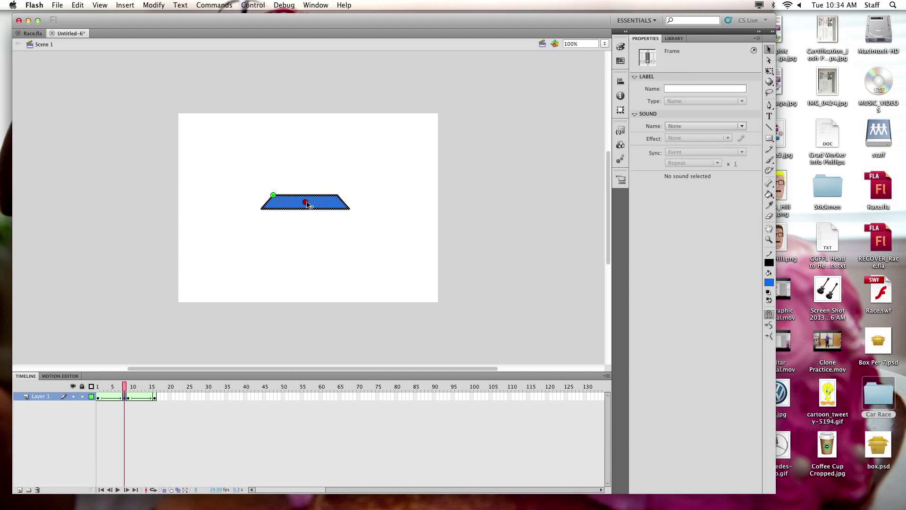
{"action": "left_click_drag", "start_coordinate": [307, 204], "coordinate": [338, 194]}
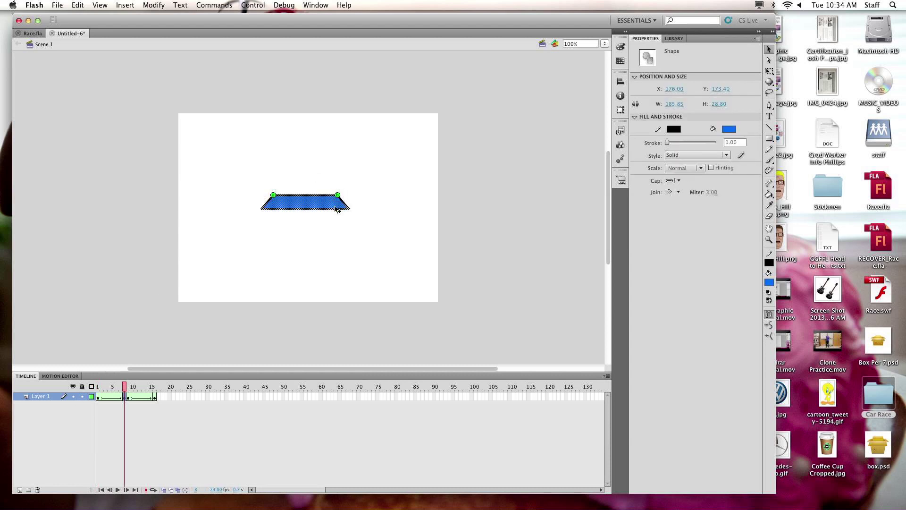
Step: Add a third shape hint on the rectangle's lower-left corner and match it to the trapezoid's lower-left corner at frame 8
{"action": "left_click", "coordinate": [100, 399]}
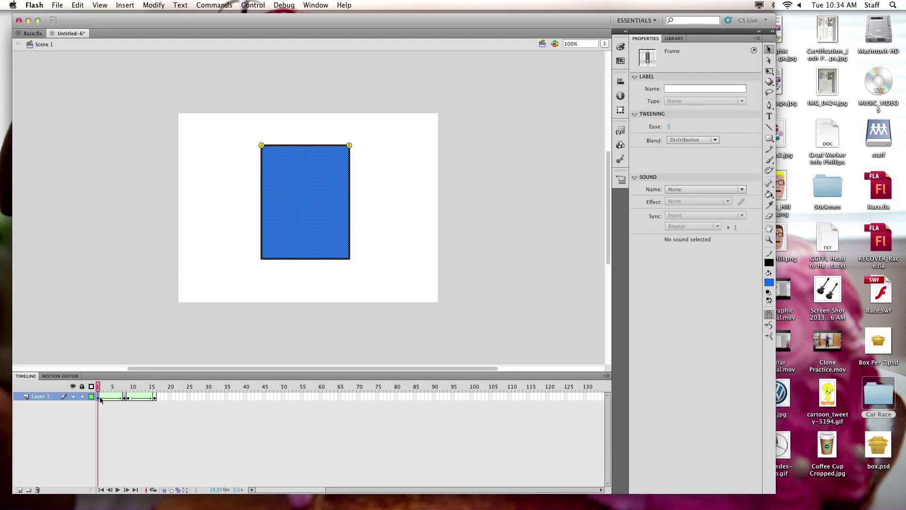
{"action": "key", "text": "super+shift+h"}
{"action": "left_click_drag", "start_coordinate": [306, 202], "coordinate": [261, 258]}
{"action": "left_click", "coordinate": [124, 397]}
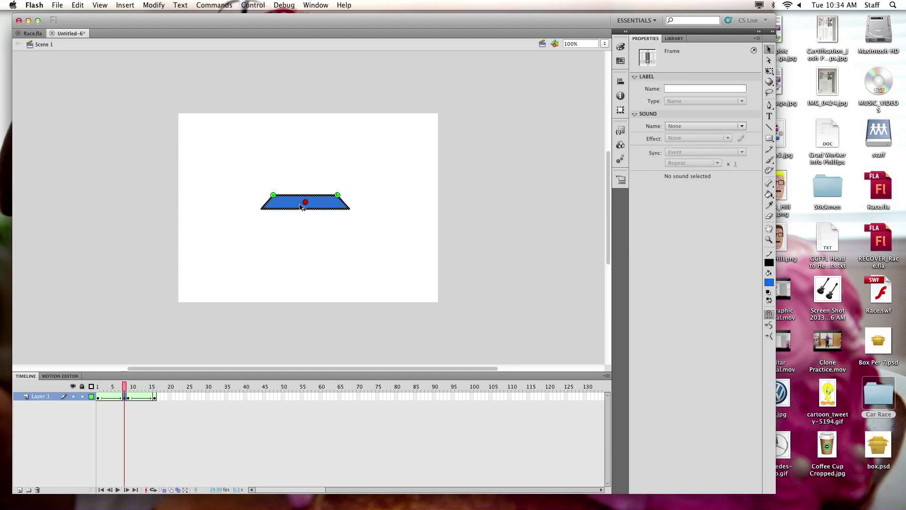
{"action": "left_click", "coordinate": [288, 207]}
{"action": "left_click_drag", "start_coordinate": [289, 208], "coordinate": [265, 211]}
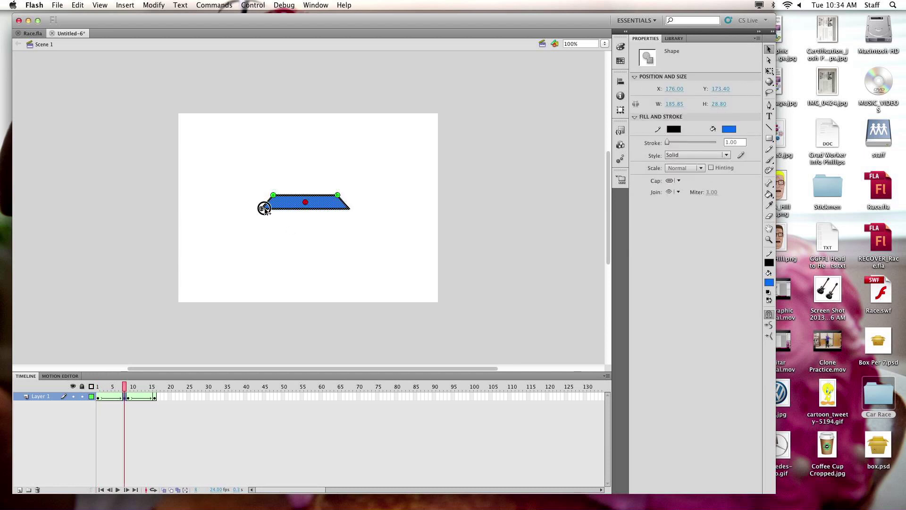
Step: Place the fourth shape hint on the rectangle's lower-right corner at frame 1 and on the trapezoid's lower-right corner at frame 8
{"action": "left_click", "coordinate": [98, 397]}
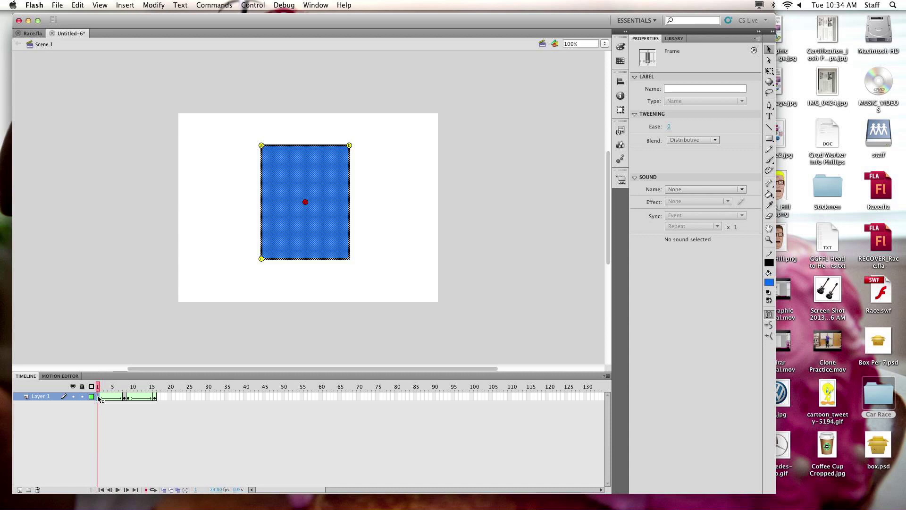
{"action": "left_click", "coordinate": [306, 203]}
{"action": "left_click_drag", "start_coordinate": [305, 202], "coordinate": [350, 259]}
{"action": "left_click", "coordinate": [125, 397]}
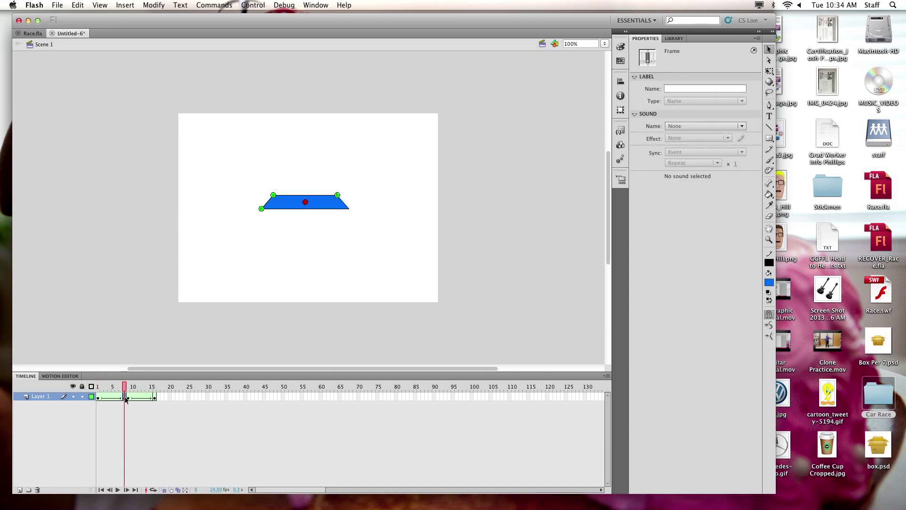
{"action": "left_click_drag", "start_coordinate": [306, 202], "coordinate": [348, 209]}
Step: Add a shape hint midway along the rectangle's left edge and match it to the middle of the trapezoid's left edge at frame 8
{"action": "left_click", "coordinate": [101, 397]}
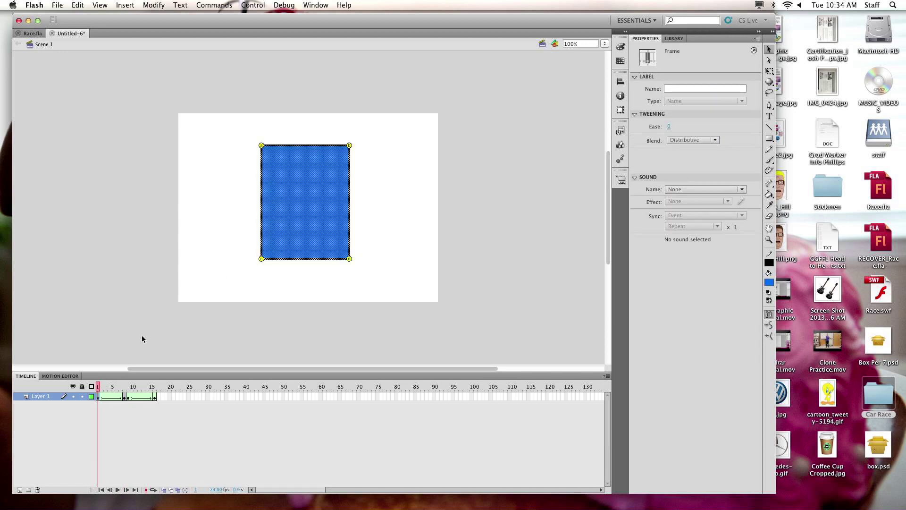
{"action": "key", "text": "super+shift+h"}
{"action": "left_click_drag", "start_coordinate": [304, 206], "coordinate": [262, 205]}
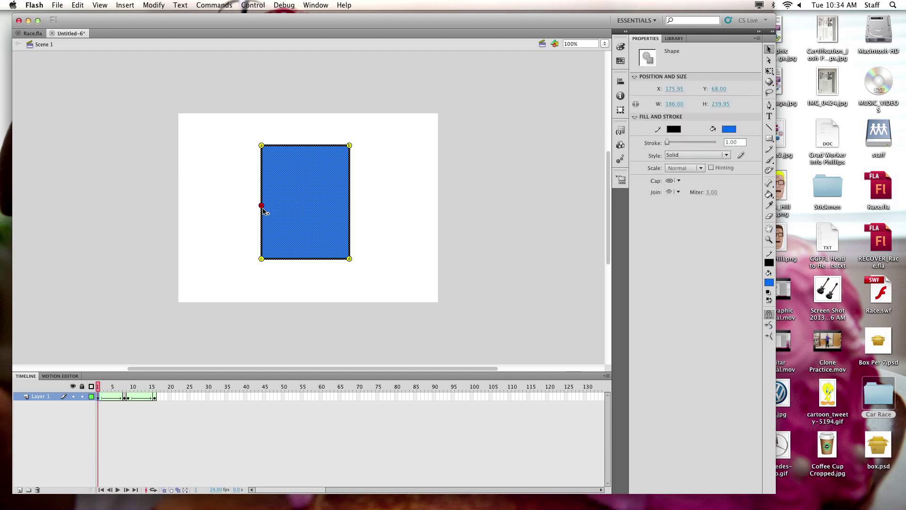
{"action": "left_click", "coordinate": [124, 396]}
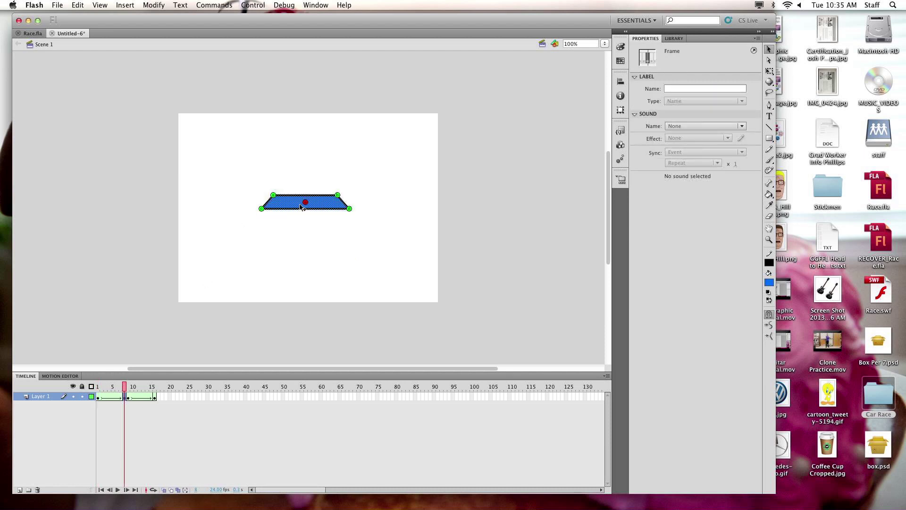
{"action": "left_click_drag", "start_coordinate": [304, 202], "coordinate": [267, 202]}
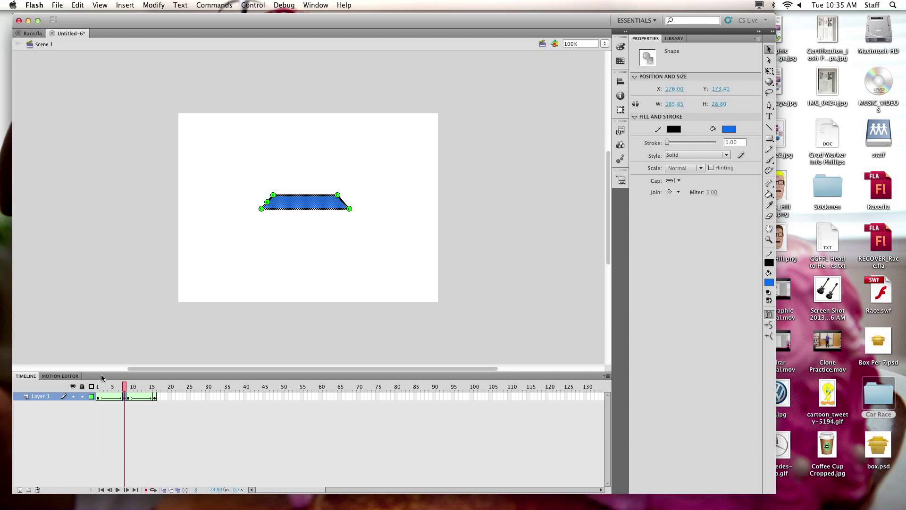
Step: Add a shape hint midway along the rectangle's right edge and match it to the middle of the trapezoid's right edge at frame 8
{"action": "left_click", "coordinate": [100, 398]}
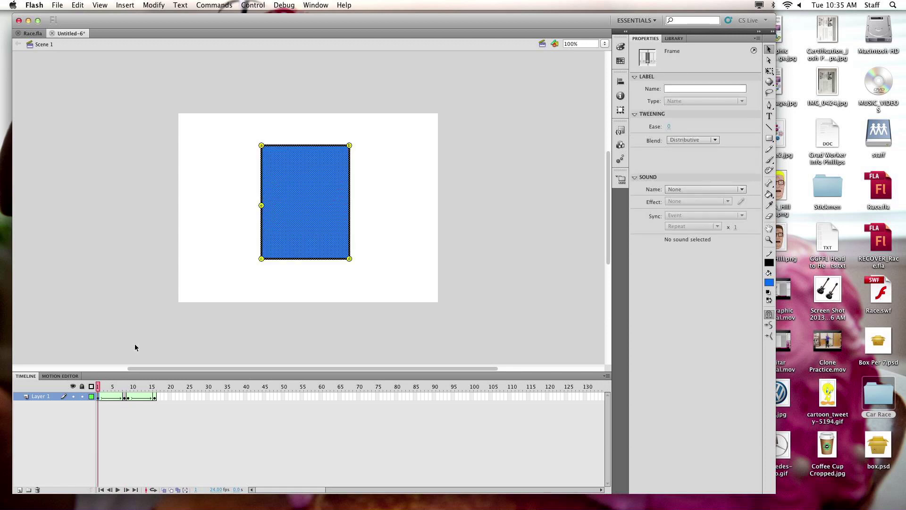
{"action": "key", "text": "super+shift+h"}
{"action": "left_click", "coordinate": [326, 204]}
{"action": "left_click_drag", "start_coordinate": [326, 204], "coordinate": [349, 202]}
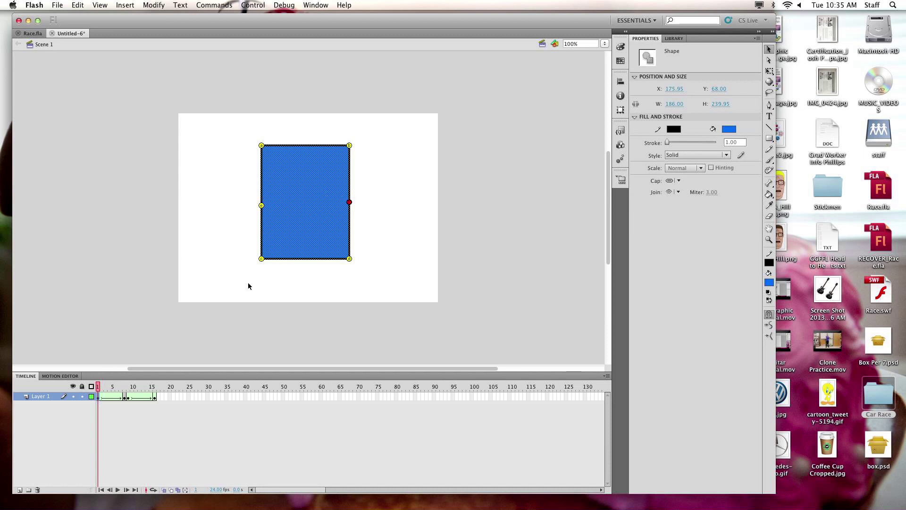
{"action": "left_click", "coordinate": [124, 398]}
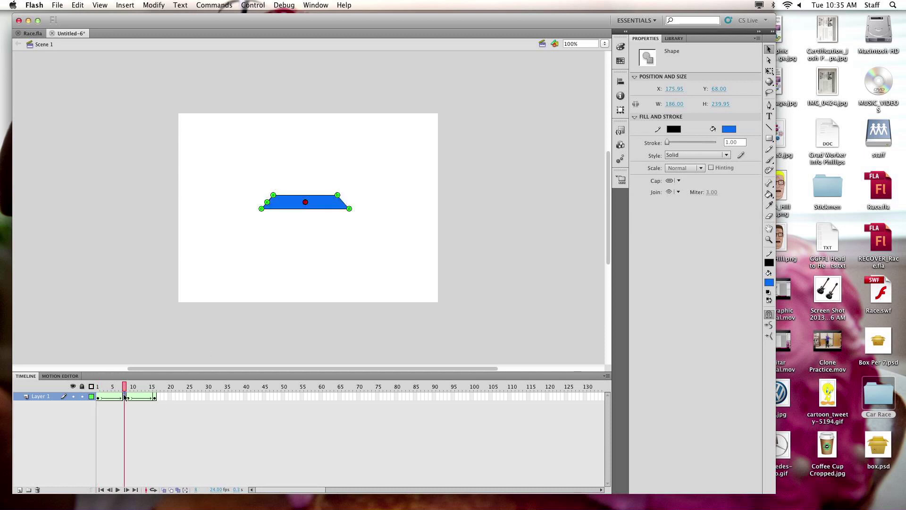
{"action": "left_click_drag", "start_coordinate": [306, 203], "coordinate": [344, 202]}
Step: At frame 1, move the left edge's middle shape hint up level with the hint on the right edge
{"action": "left_click", "coordinate": [98, 397]}
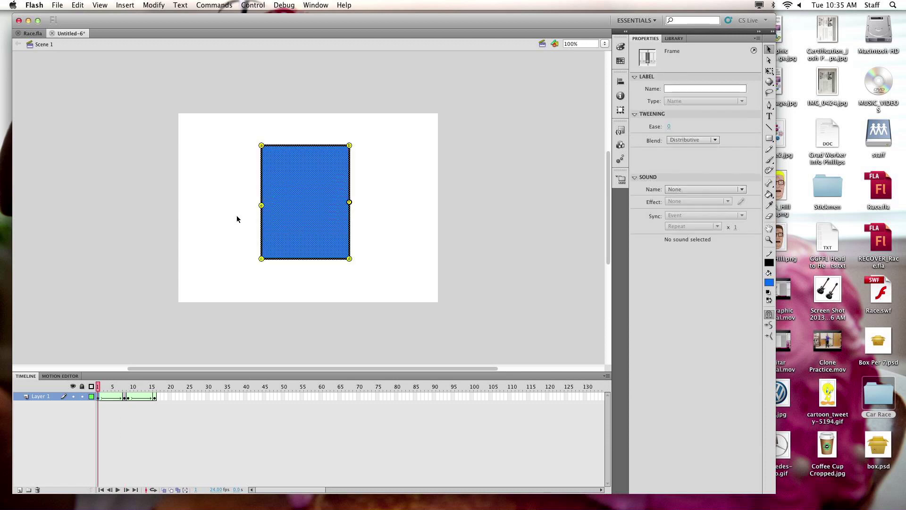
{"action": "left_click_drag", "start_coordinate": [262, 206], "coordinate": [262, 203]}
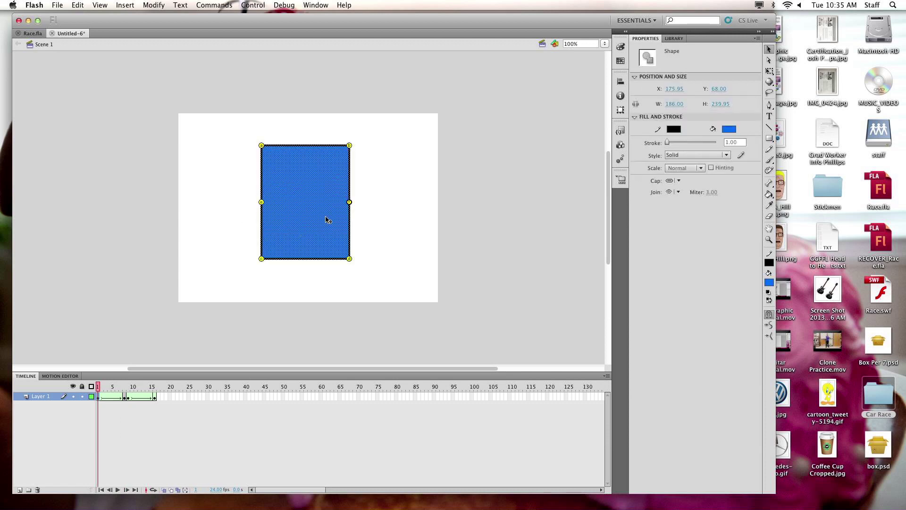
{"action": "mouse_move", "coordinate": [100, 388]}
{"action": "left_mouse_down"}
{"action": "mouse_move", "coordinate": [129, 389]}
{"action": "mouse_move", "coordinate": [98, 395]}
{"action": "left_mouse_up"}
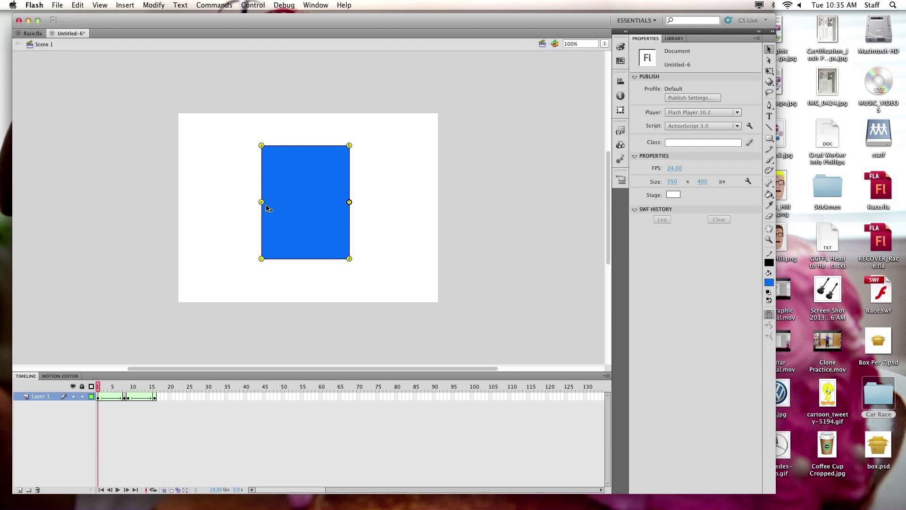
Step: Scrub the tween from frame 1 to frame 8 and back, test the movie and close its preview
{"action": "left_click_drag", "start_coordinate": [98, 388], "coordinate": [124, 388]}
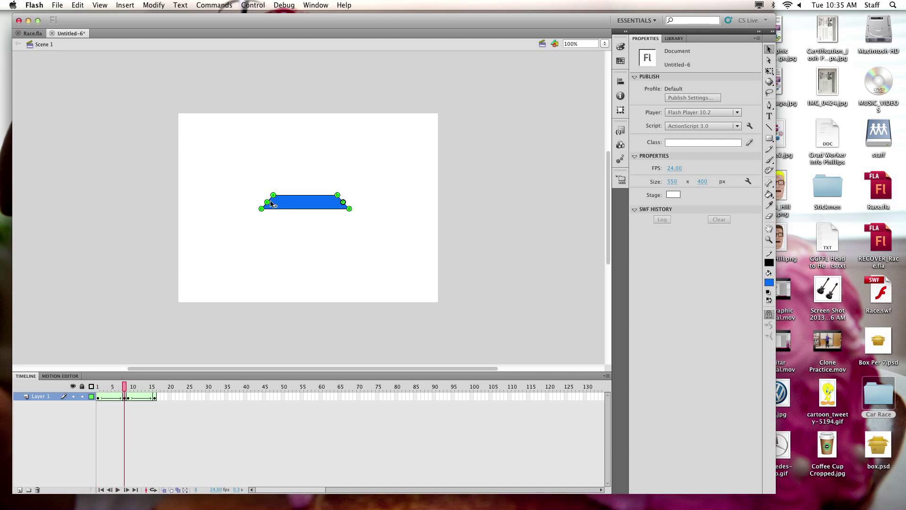
{"action": "left_click_drag", "start_coordinate": [125, 386], "coordinate": [93, 388]}
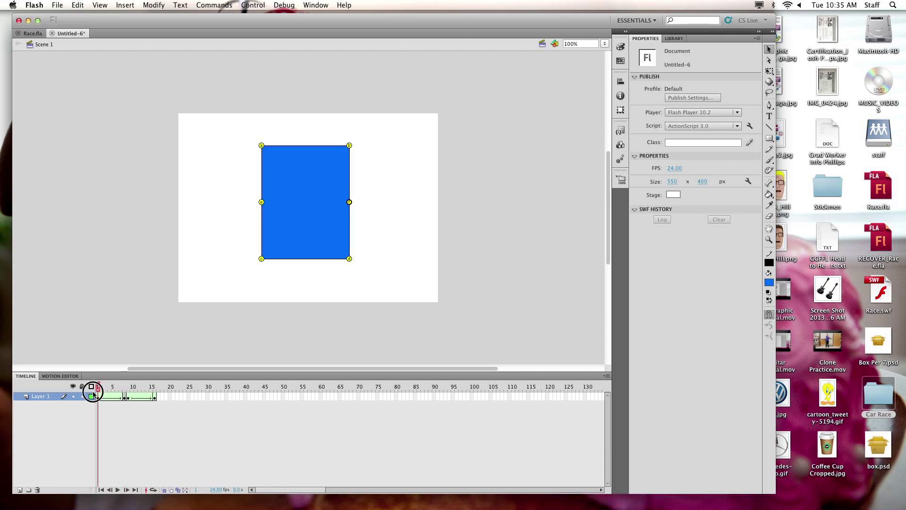
{"action": "key", "text": "super+Return"}
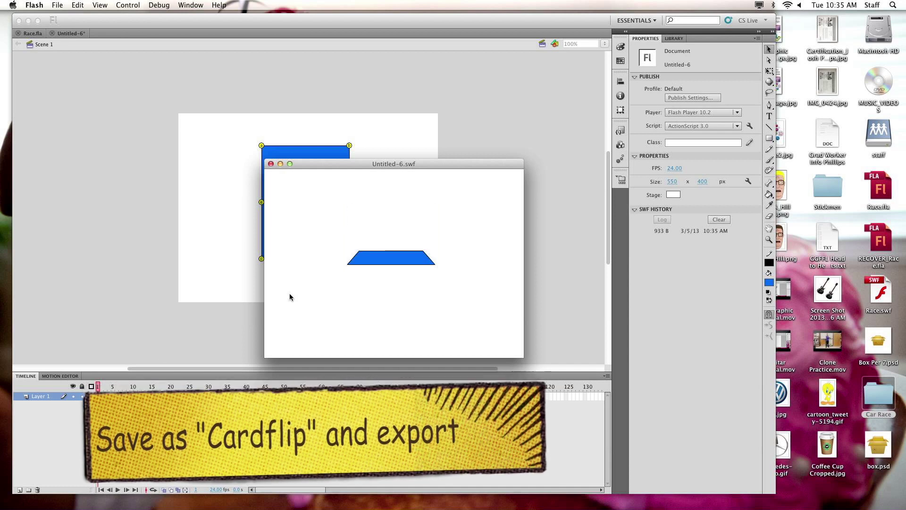
{"action": "key", "text": "super+w"}
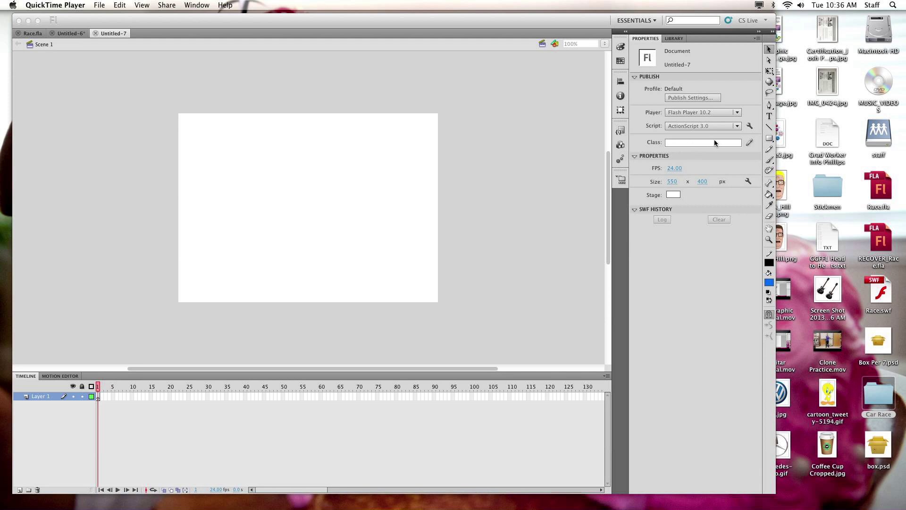
Step: Draw a tall blue oval with a black outline near the left side of the new document's stage
{"action": "left_click", "coordinate": [769, 139]}
{"action": "left_click_drag", "start_coordinate": [772, 140], "coordinate": [793, 142]}
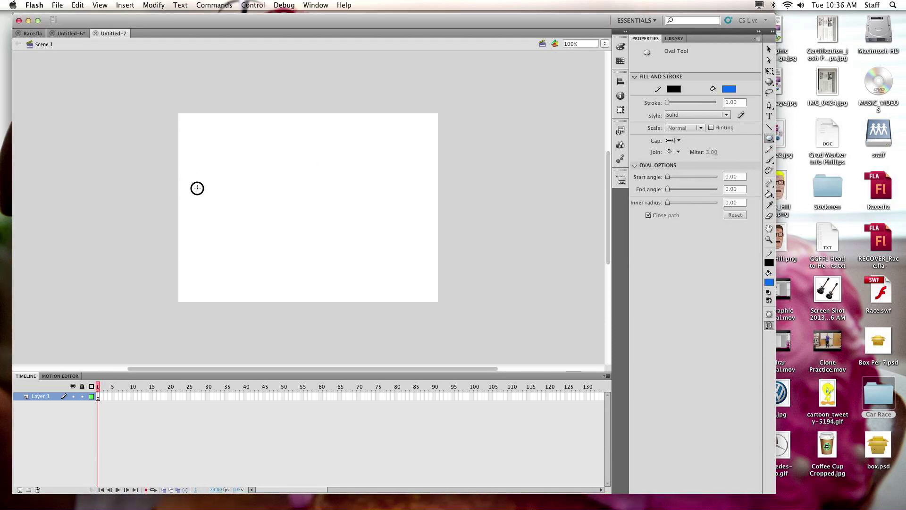
{"action": "left_click_drag", "start_coordinate": [188, 175], "coordinate": [252, 252]}
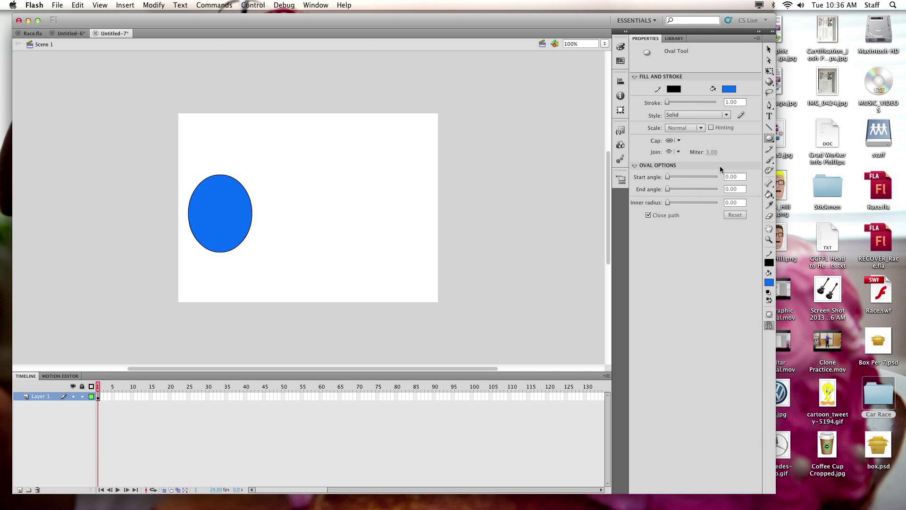
Step: Draw two upright blue rectangles in a row to the right of the oval, about as tall and wide as it
{"action": "left_click_drag", "start_coordinate": [769, 139], "coordinate": [783, 140]}
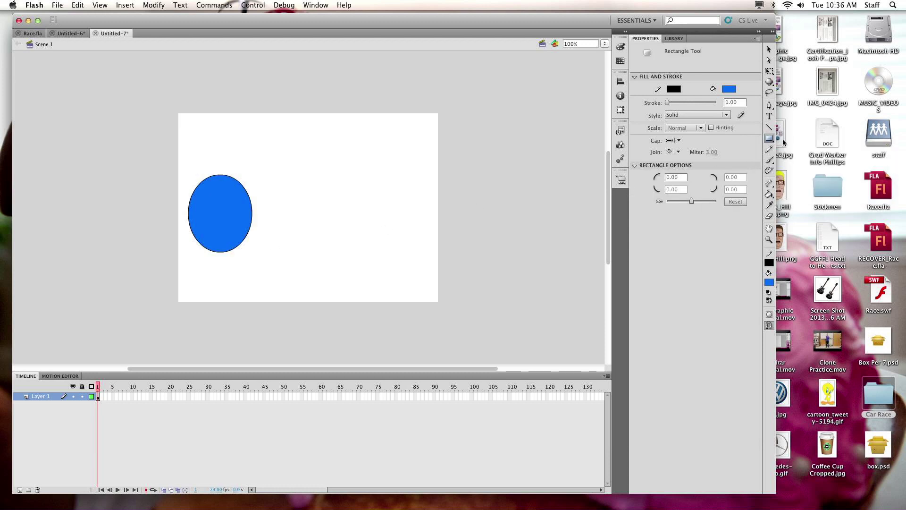
{"action": "left_click_drag", "start_coordinate": [279, 175], "coordinate": [342, 250]}
{"action": "left_click_drag", "start_coordinate": [365, 175], "coordinate": [429, 250]}
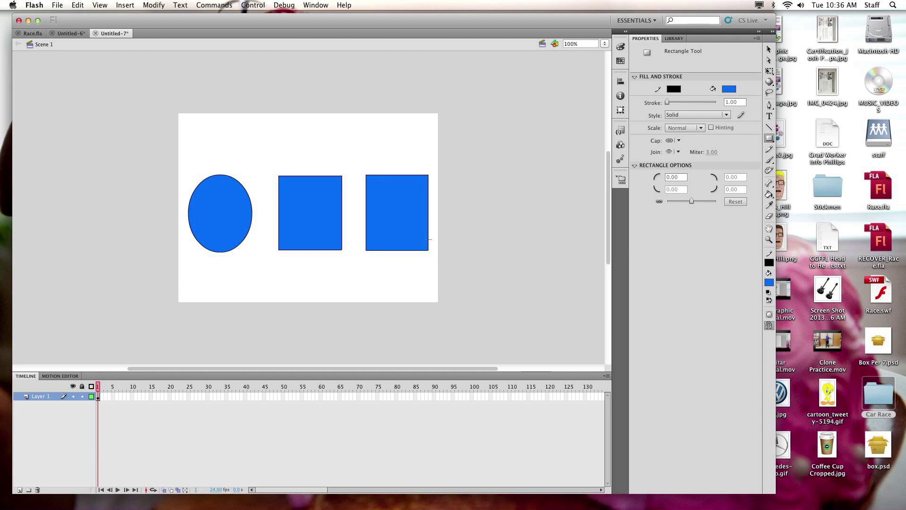
Step: Insert a keyframe at frame 30 of Layer 1 and delete the oval from it
{"action": "left_click", "coordinate": [770, 49]}
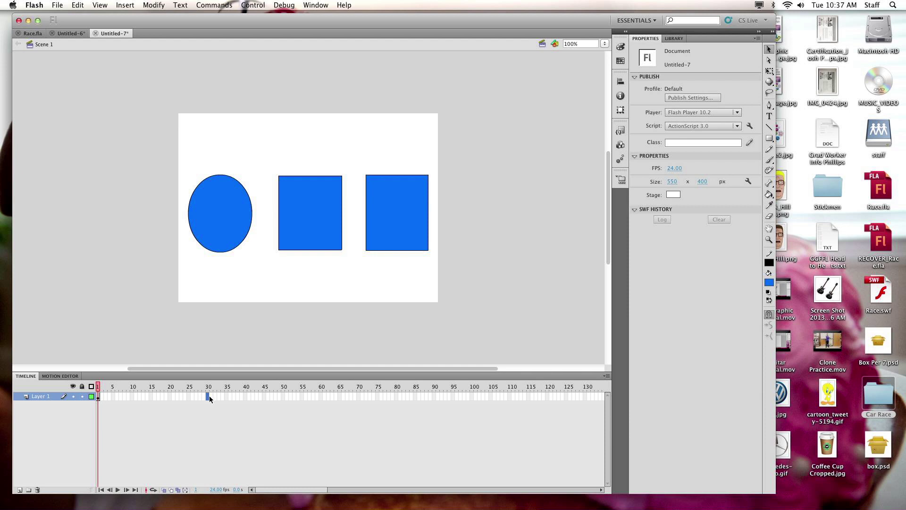
{"action": "key", "text": "F6"}
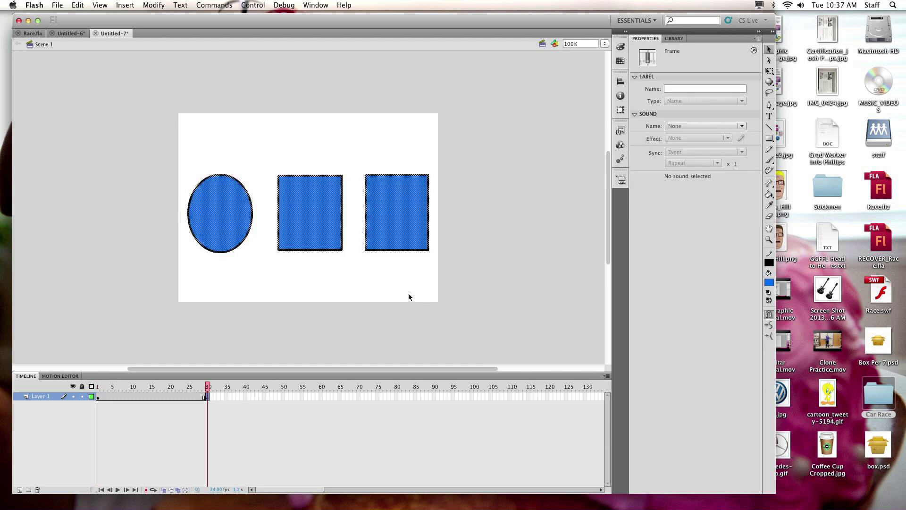
{"action": "left_click", "coordinate": [229, 280]}
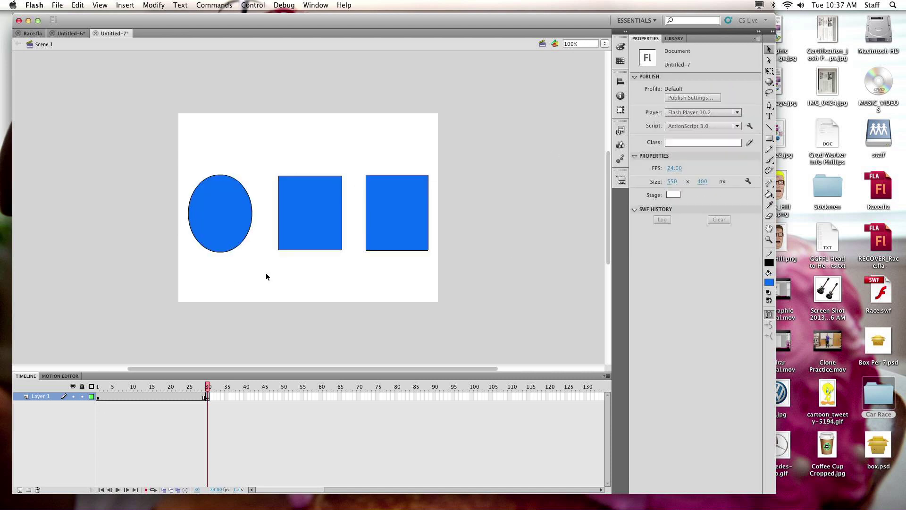
{"action": "left_click_drag", "start_coordinate": [264, 275], "coordinate": [180, 156]}
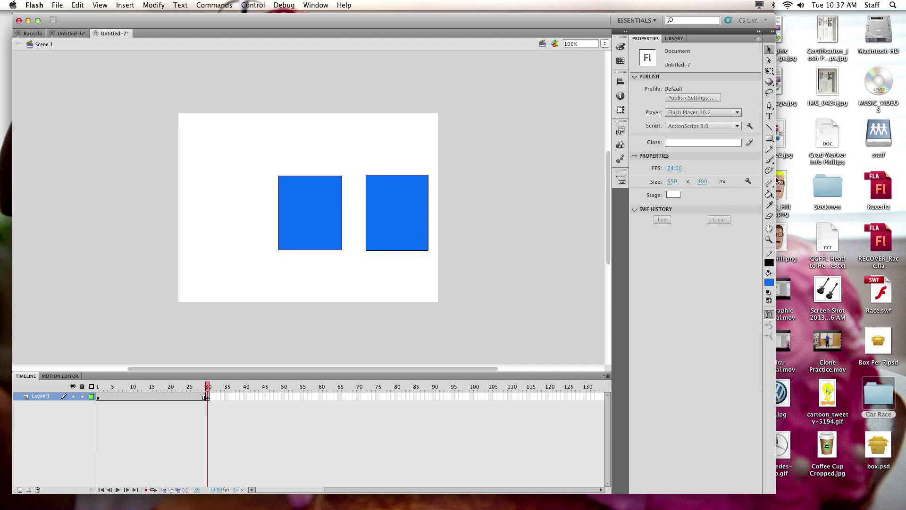
Step: Set the Text tool to the Impact font at a size of 120 pt
{"action": "left_click", "coordinate": [769, 116]}
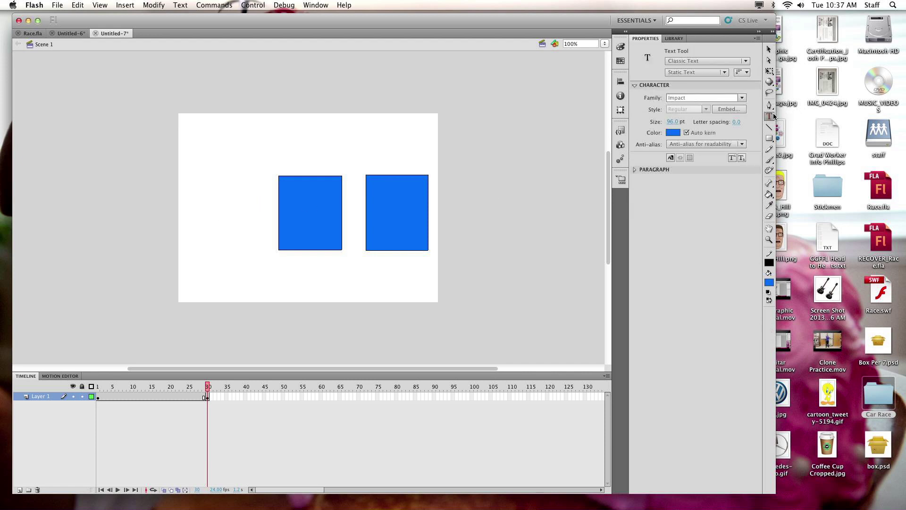
{"action": "left_click", "coordinate": [692, 98]}
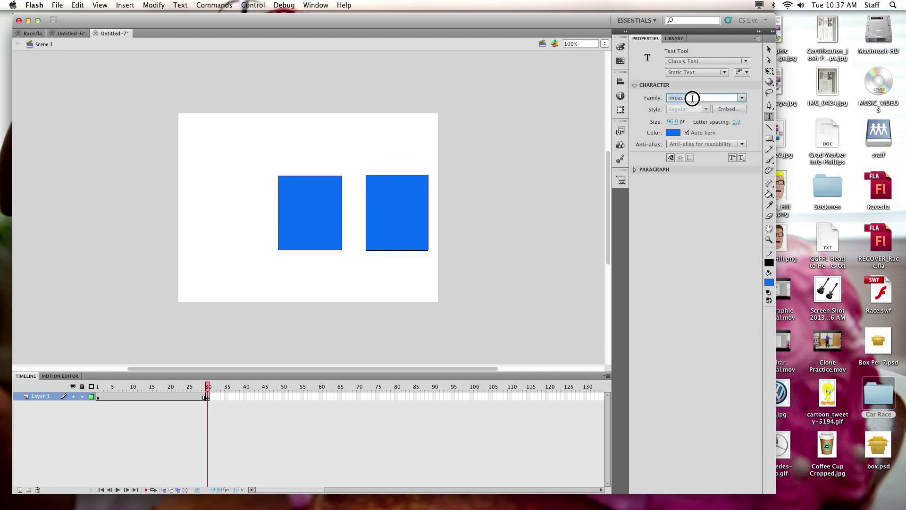
{"action": "left_click", "coordinate": [692, 99]}
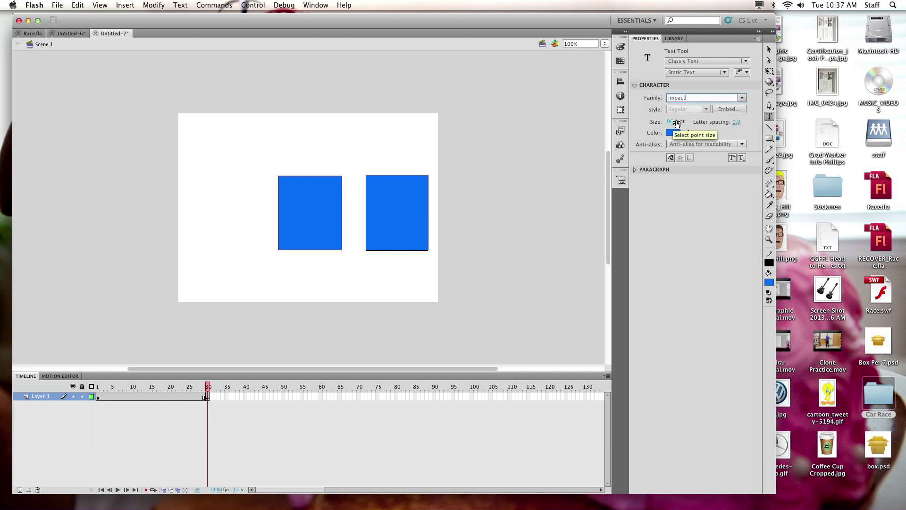
{"action": "left_click", "coordinate": [675, 122]}
{"action": "type", "text": "96"}
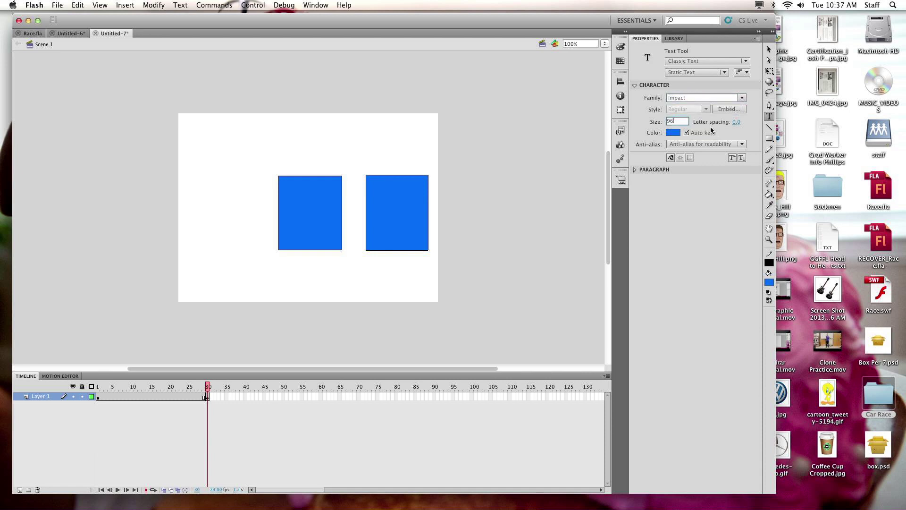
{"action": "key", "text": "Return"}
{"action": "left_click", "coordinate": [686, 123]}
{"action": "left_click", "coordinate": [680, 123]}
{"action": "left_click_drag", "start_coordinate": [681, 122], "coordinate": [653, 122]}
{"action": "type", "text": "120"}
{"action": "key", "text": "Return"}
Step: Add the letter "G" as text and move it down to where the oval was
{"action": "left_click_drag", "start_coordinate": [194, 183], "coordinate": [251, 213]}
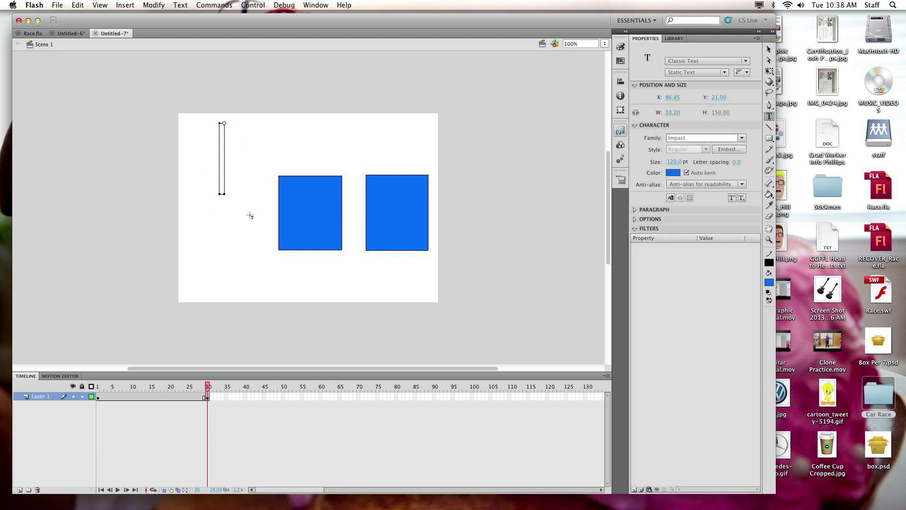
{"action": "type", "text": "G"}
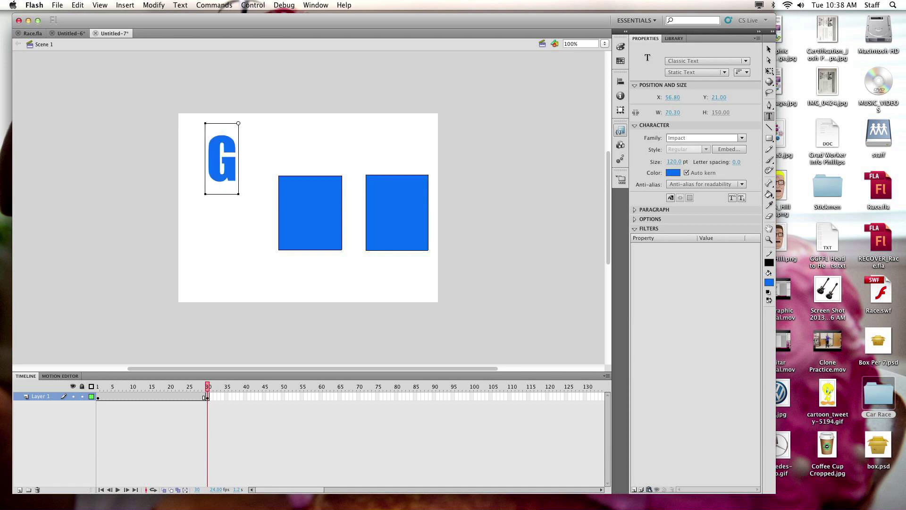
{"action": "left_click", "coordinate": [769, 49]}
{"action": "left_click_drag", "start_coordinate": [231, 174], "coordinate": [232, 227]}
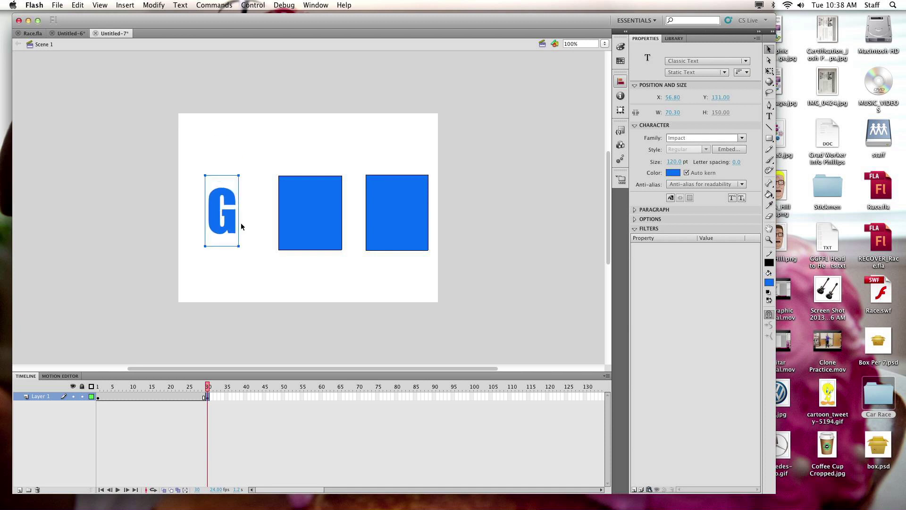
Step: At frame 30, replace the middle rectangle with the letter "H", placed level with the G
{"action": "left_click", "coordinate": [292, 138]}
{"action": "left_click", "coordinate": [314, 193]}
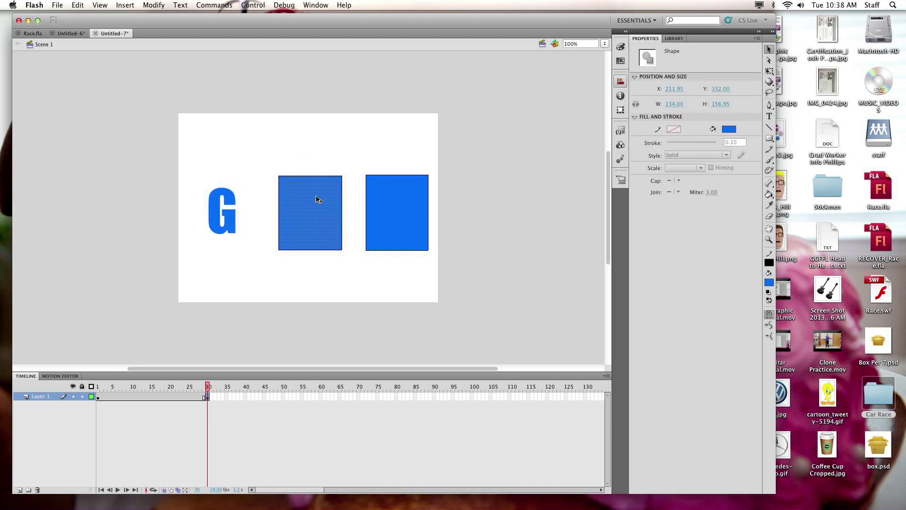
{"action": "key", "text": "Delete"}
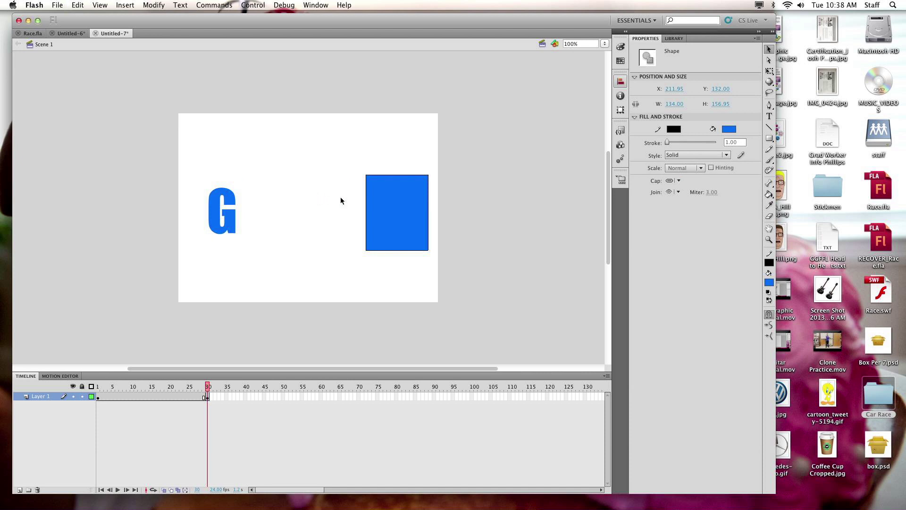
{"action": "left_click", "coordinate": [770, 116]}
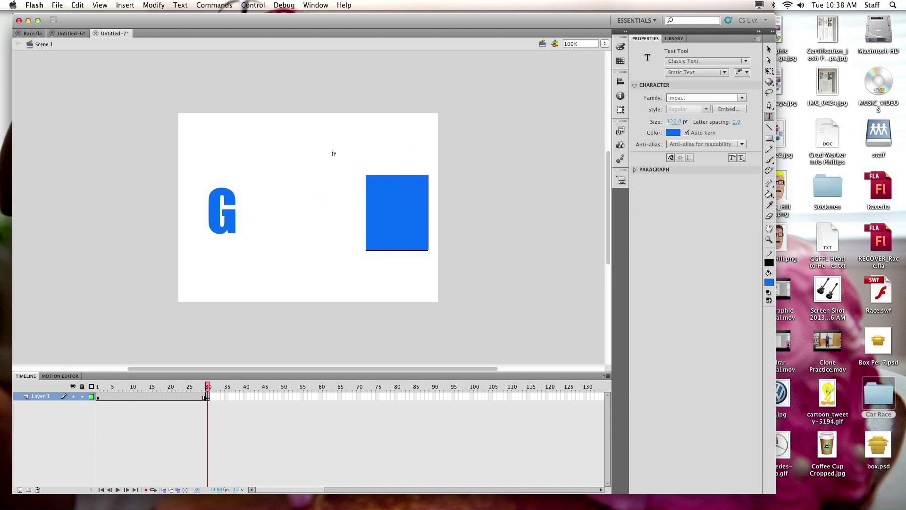
{"action": "left_click", "coordinate": [316, 202]}
{"action": "type", "text": "H"}
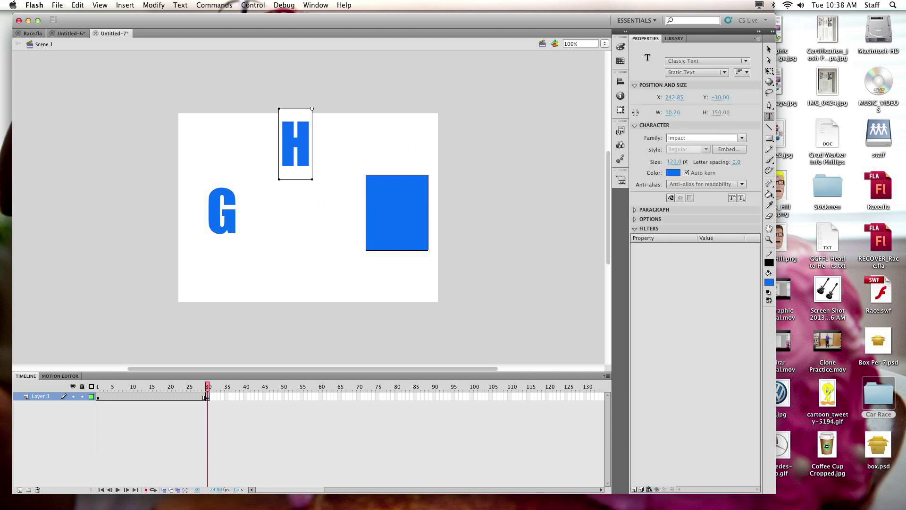
{"action": "left_click", "coordinate": [769, 49]}
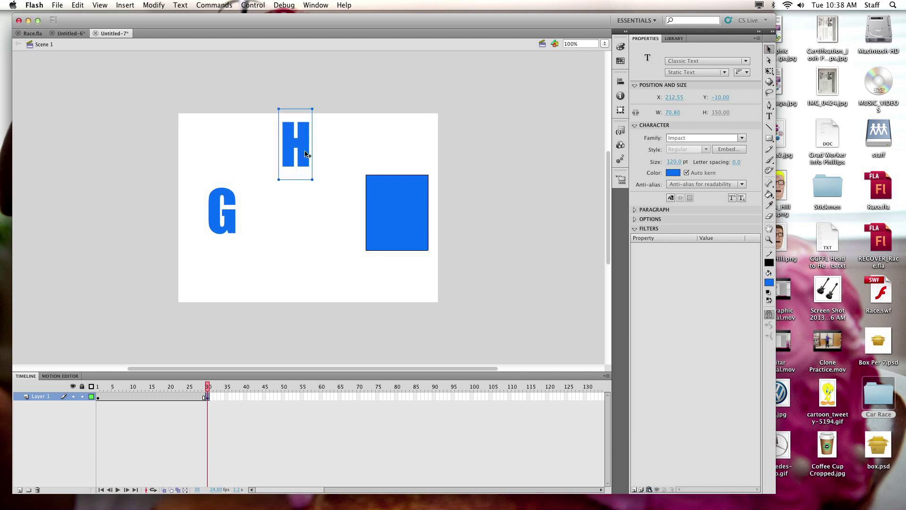
{"action": "left_click_drag", "start_coordinate": [303, 152], "coordinate": [307, 220]}
Step: At frame 30, replace the remaining rectangle with the letter "S", placed level with the G and H
{"action": "left_click", "coordinate": [417, 205]}
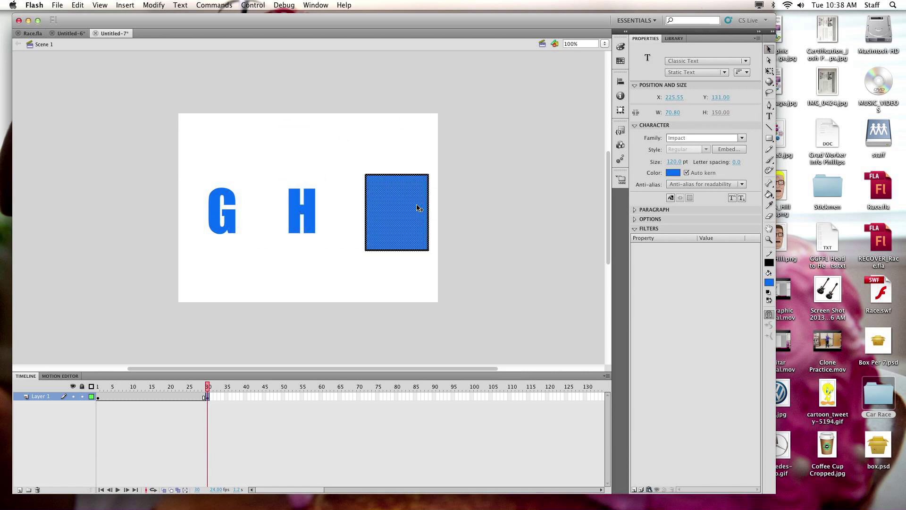
{"action": "key", "text": "BackSpace"}
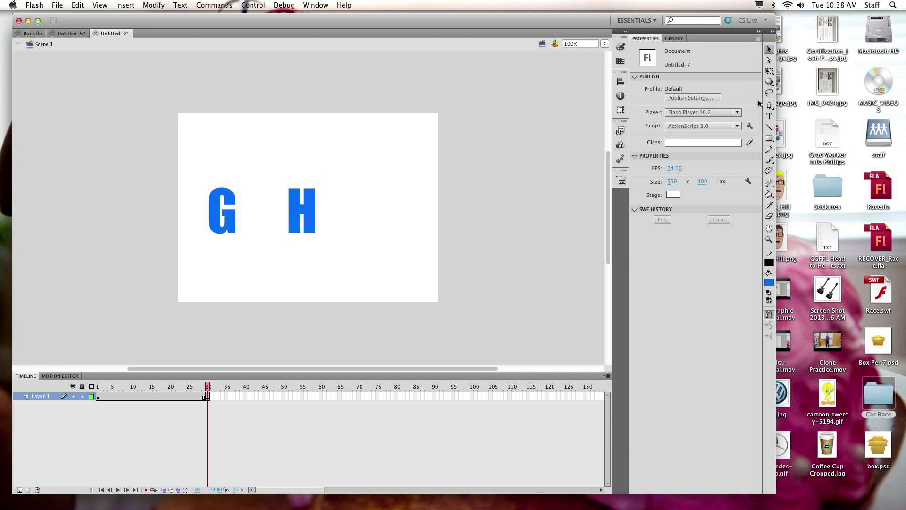
{"action": "left_click", "coordinate": [770, 116]}
{"action": "left_click_drag", "start_coordinate": [369, 112], "coordinate": [397, 186]}
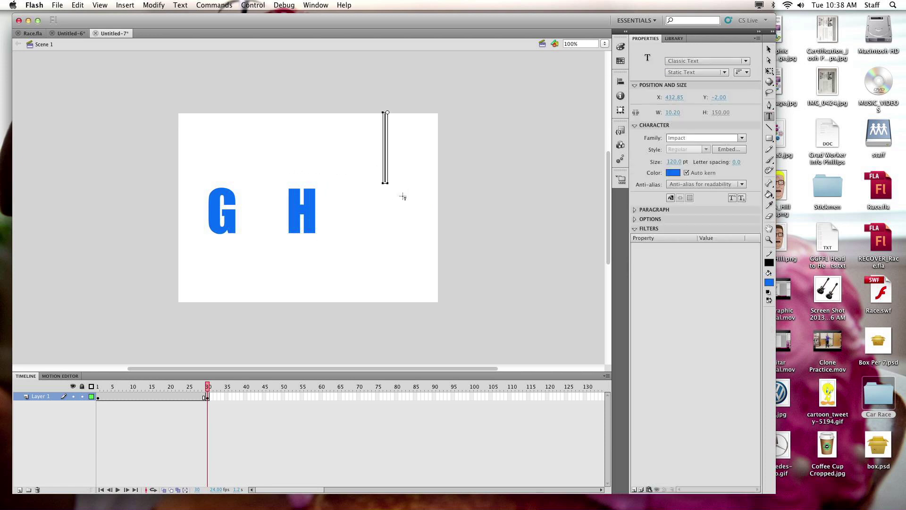
{"action": "type", "text": "S"}
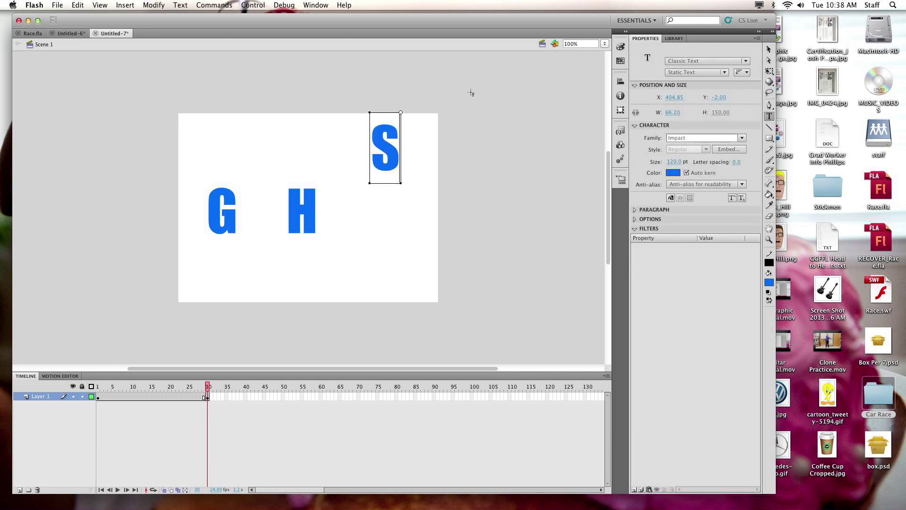
{"action": "left_click", "coordinate": [769, 49]}
{"action": "left_click", "coordinate": [391, 155]}
{"action": "left_click_drag", "start_coordinate": [392, 155], "coordinate": [402, 218]}
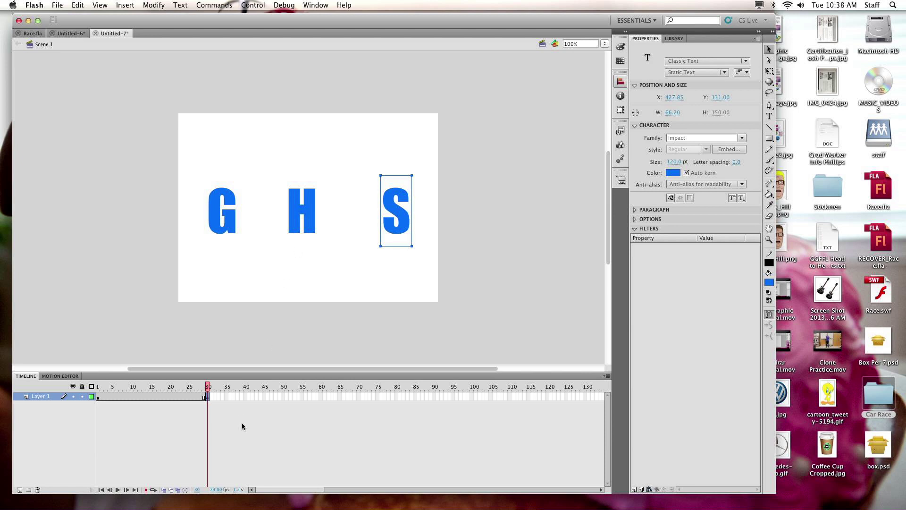
Step: Center the letter H over the middle rectangle using onion skinning, turning onion skinning off again when done
{"action": "left_click", "coordinate": [165, 491]}
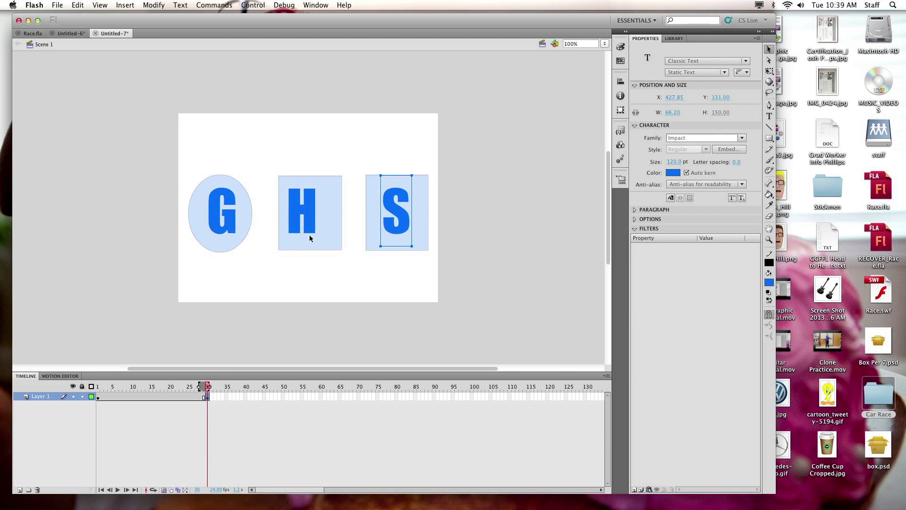
{"action": "left_click", "coordinate": [309, 222]}
{"action": "left_click_drag", "start_coordinate": [307, 218], "coordinate": [318, 222]}
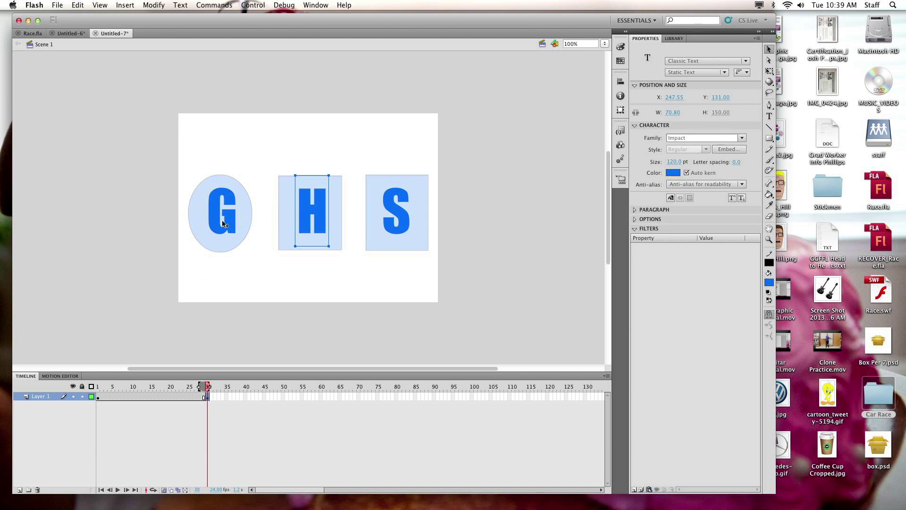
{"action": "left_click", "coordinate": [165, 491]}
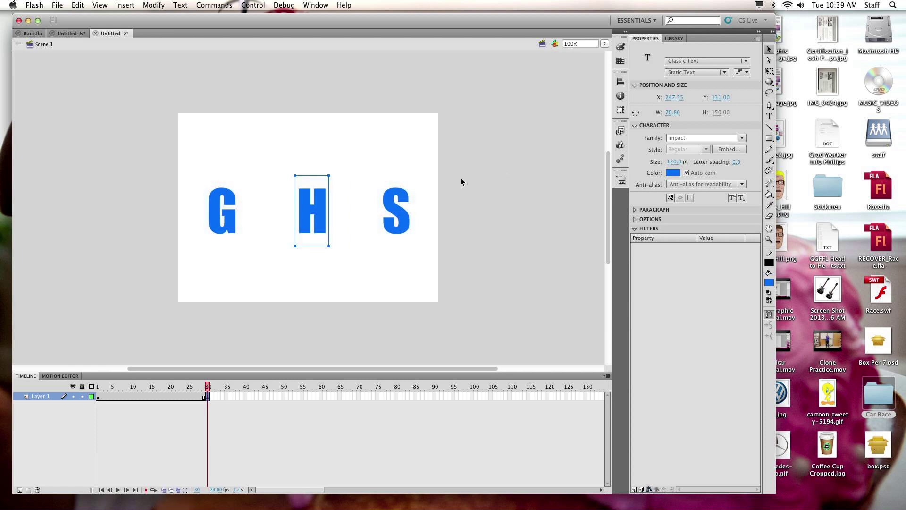
Step: Try to create a shape tween between frames 1 and 30, and check it by scrubbing and viewing both keyframes
{"action": "right_click", "coordinate": [159, 399]}
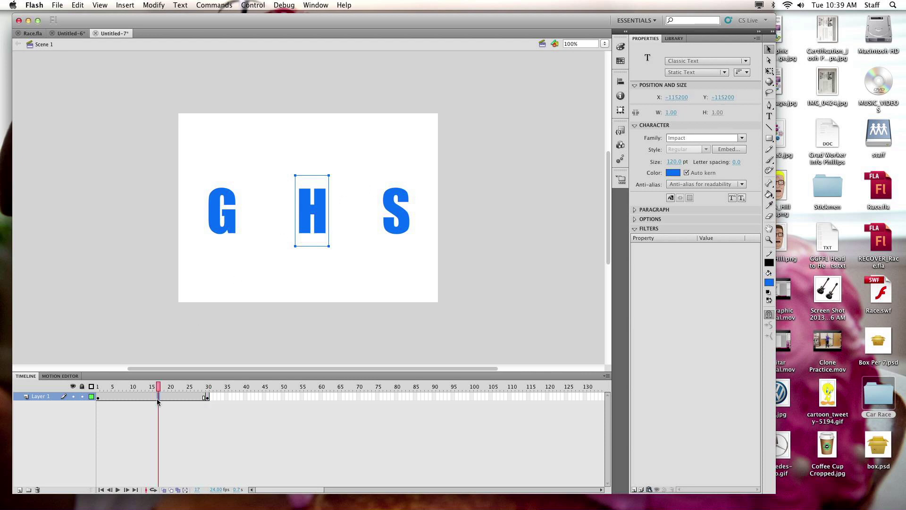
{"action": "left_click", "coordinate": [166, 414]}
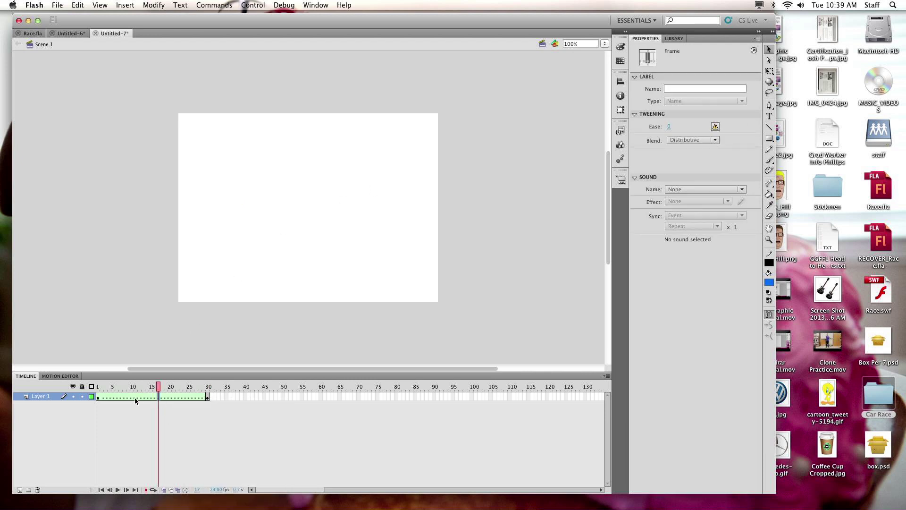
{"action": "left_click_drag", "start_coordinate": [96, 396], "coordinate": [216, 399]}
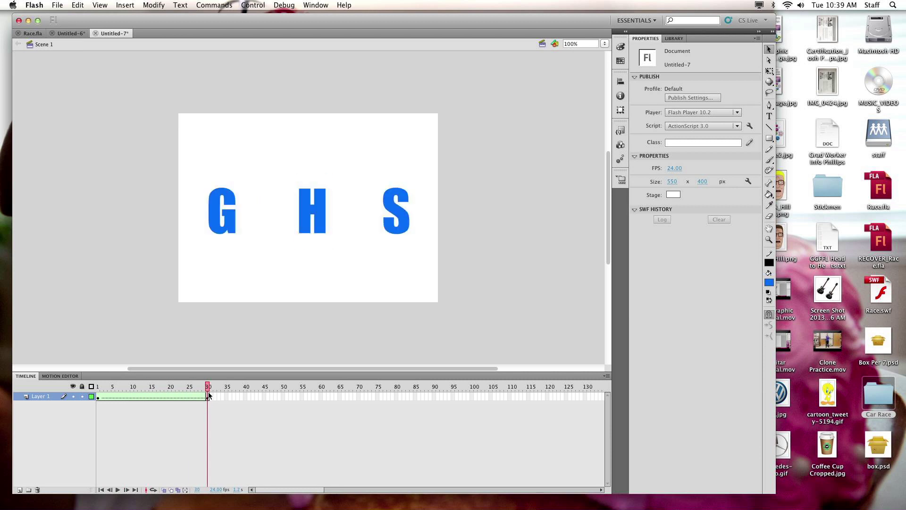
{"action": "left_click", "coordinate": [98, 397]}
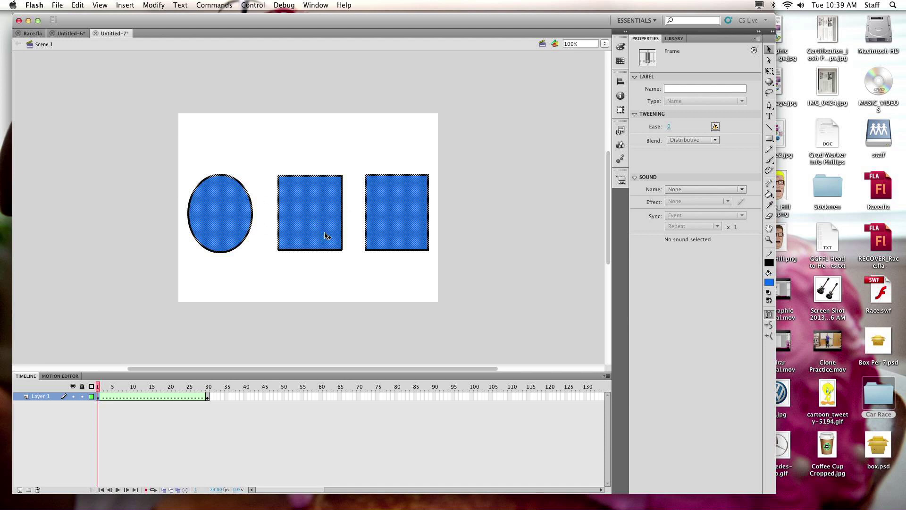
{"action": "left_click", "coordinate": [208, 398]}
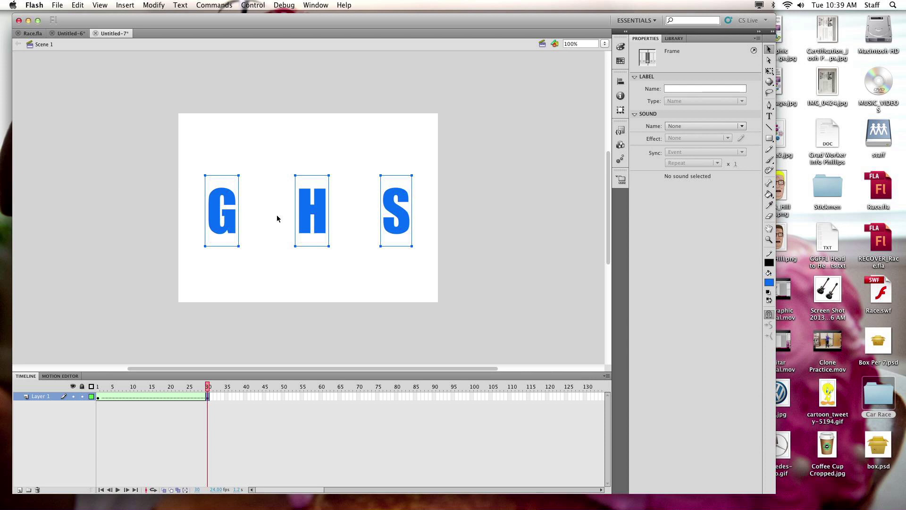
Step: Remove the shape tween between frames 1 and 30 and return to the keyframe at frame 30
{"action": "right_click", "coordinate": [179, 397]}
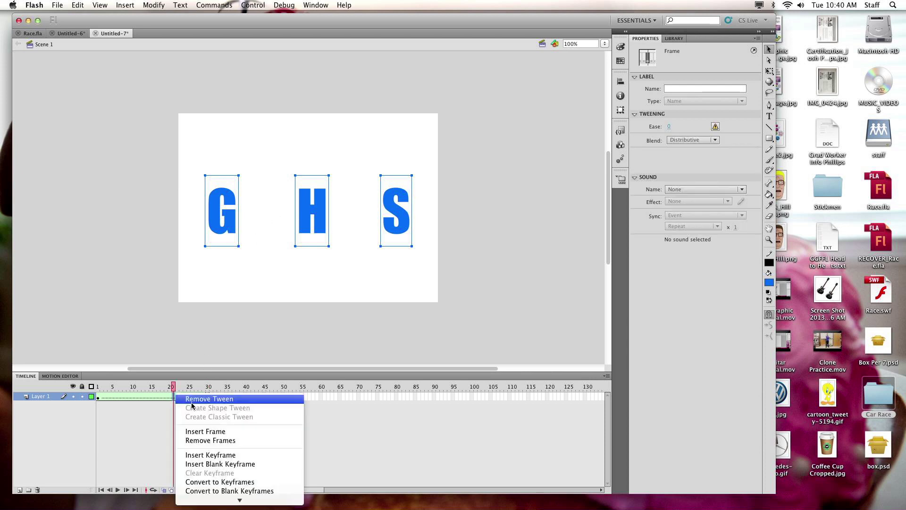
{"action": "left_click", "coordinate": [190, 399]}
{"action": "left_click", "coordinate": [207, 397]}
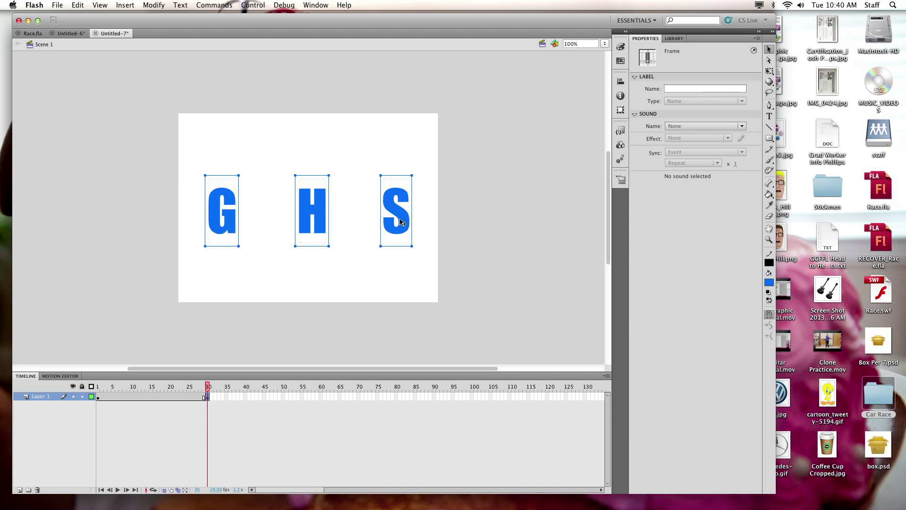
Step: At the frame 30 keyframe, break apart the text letters G, H and S into plain shapes
{"action": "left_click", "coordinate": [269, 208]}
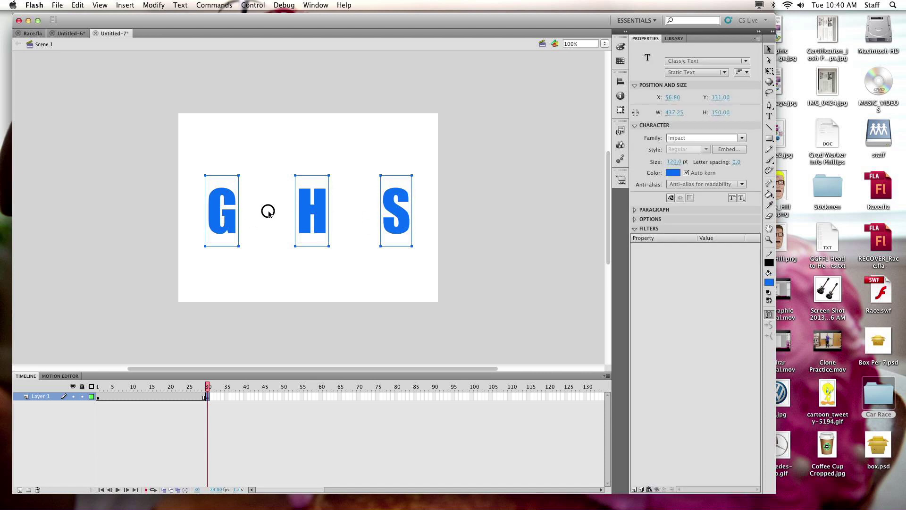
{"action": "left_click", "coordinate": [98, 397]}
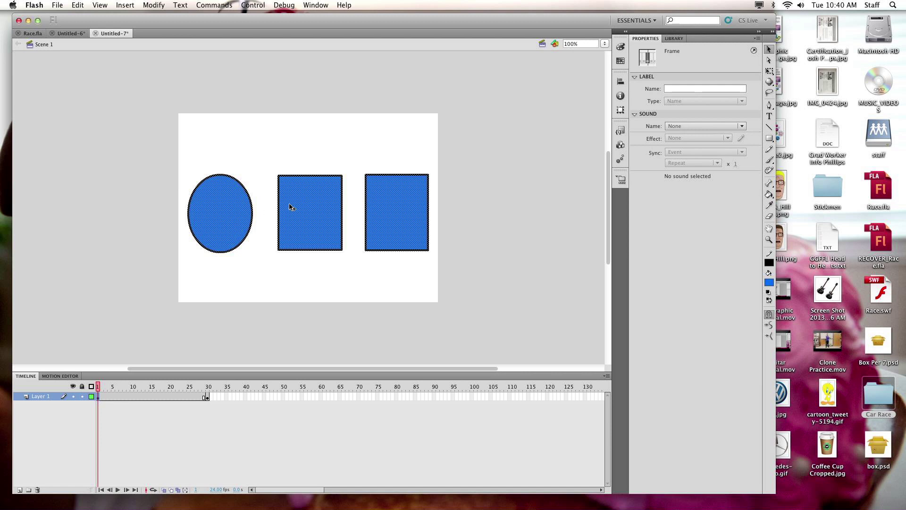
{"action": "left_click", "coordinate": [208, 397]}
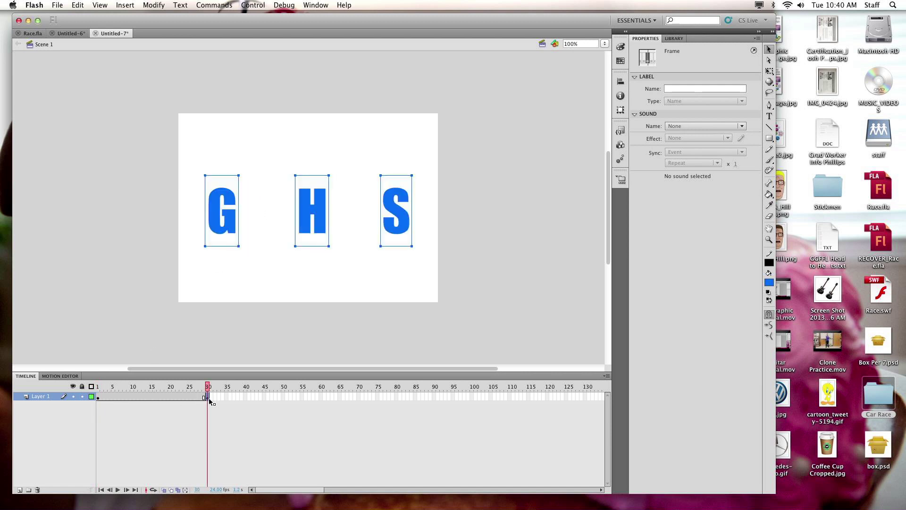
{"action": "left_click", "coordinate": [233, 259]}
{"action": "left_click", "coordinate": [230, 244]}
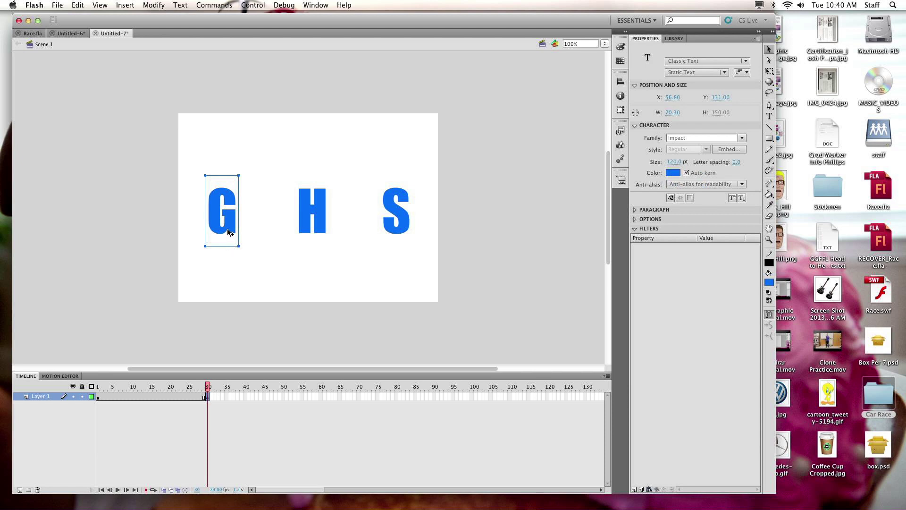
{"action": "key", "text": "super+b"}
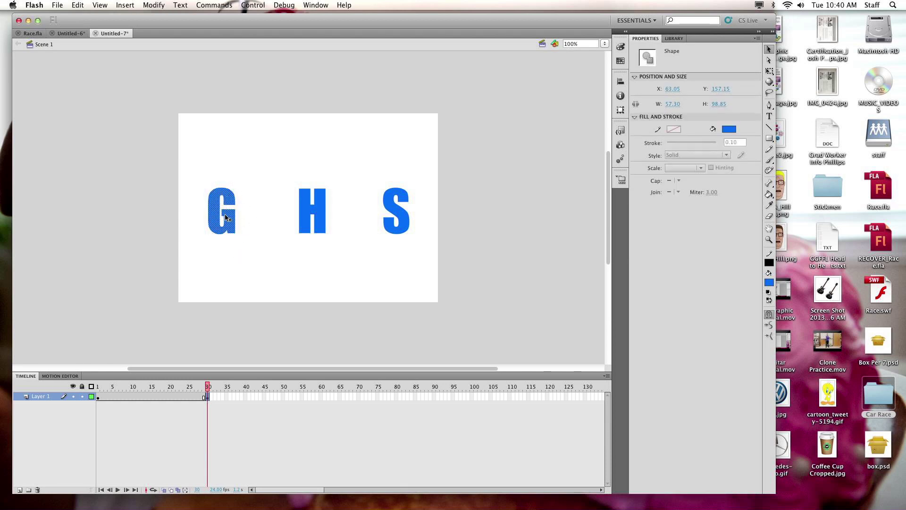
{"action": "left_click", "coordinate": [319, 219]}
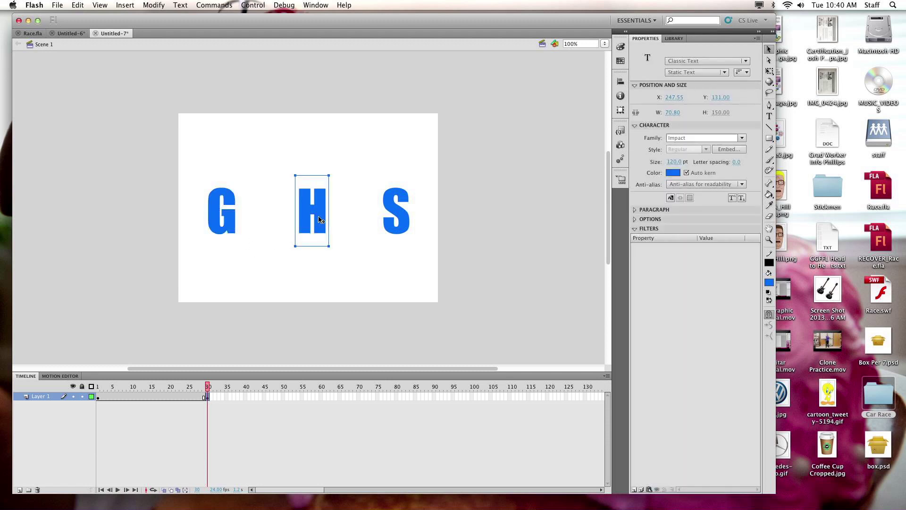
{"action": "left_click", "coordinate": [367, 220]}
{"action": "left_click", "coordinate": [403, 212]}
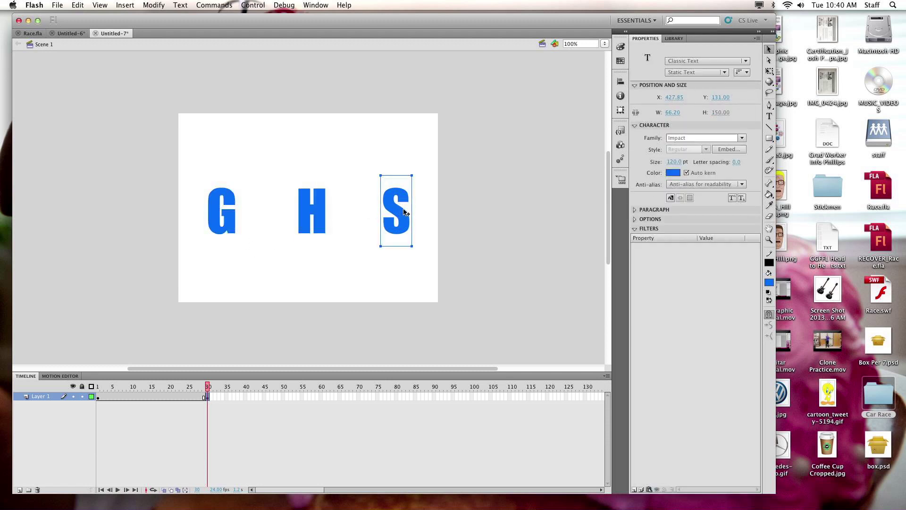
{"action": "key", "text": "super+b"}
{"action": "left_click", "coordinate": [255, 215]}
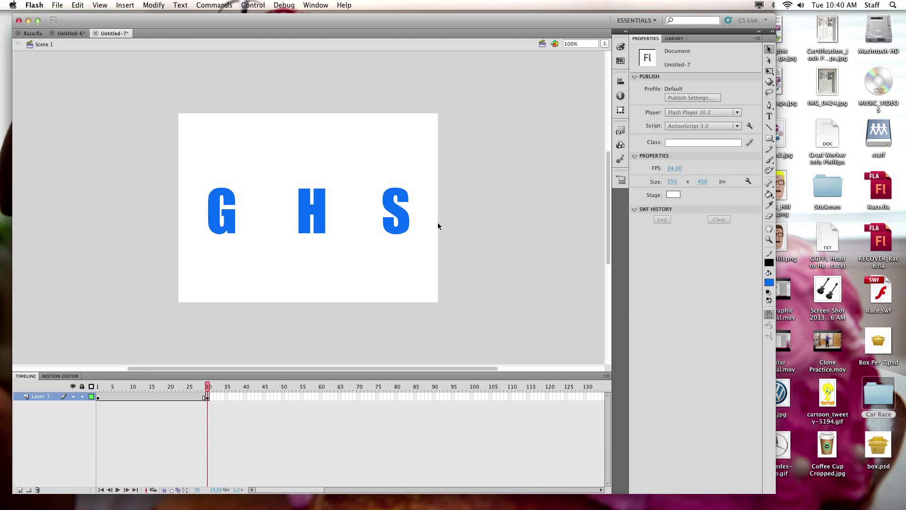
Step: Create a shape tween between frames 1 and 30, then check it by scrubbing and testing the movie, closing the preview when done
{"action": "right_click", "coordinate": [172, 399]}
{"action": "left_click", "coordinate": [187, 411]}
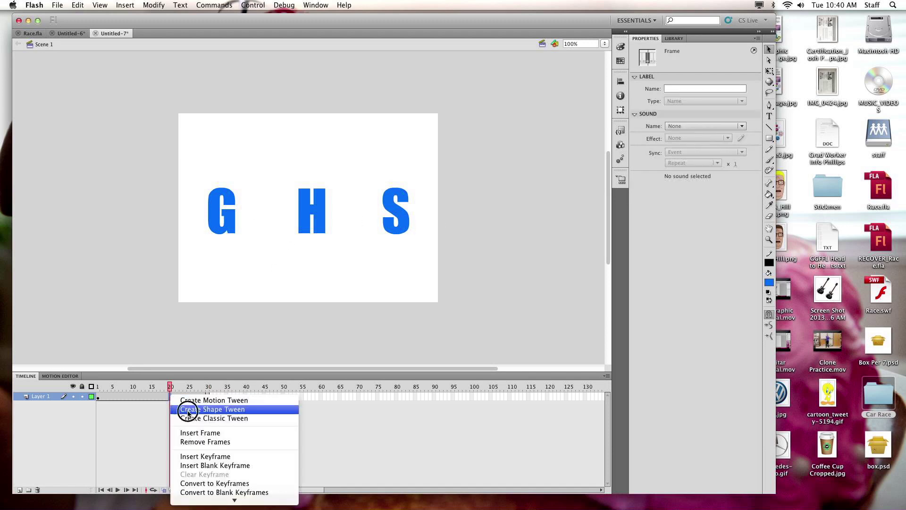
{"action": "left_click_drag", "start_coordinate": [174, 388], "coordinate": [224, 393]}
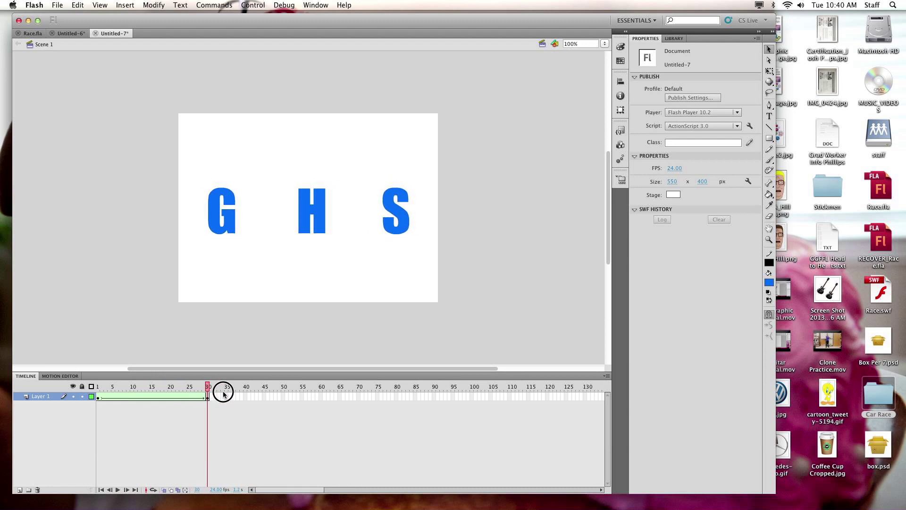
{"action": "key", "text": "super+Return"}
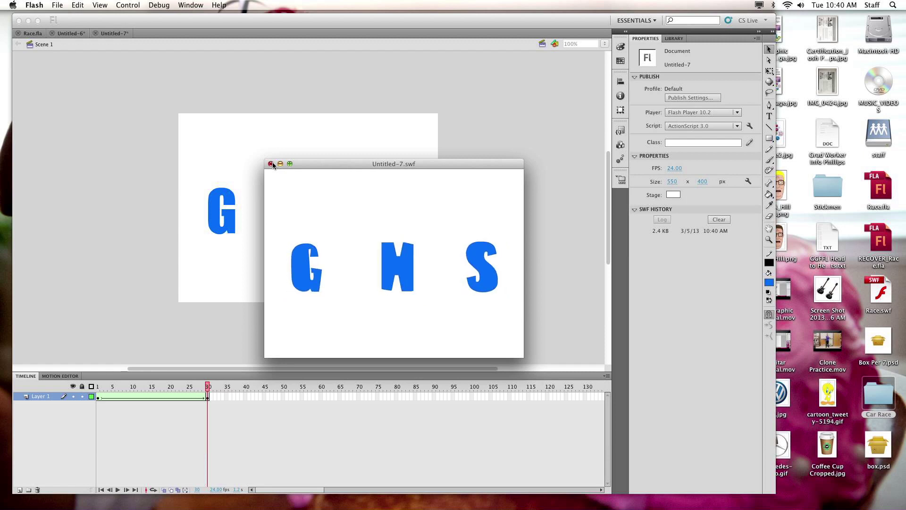
{"action": "key", "text": "super+w"}
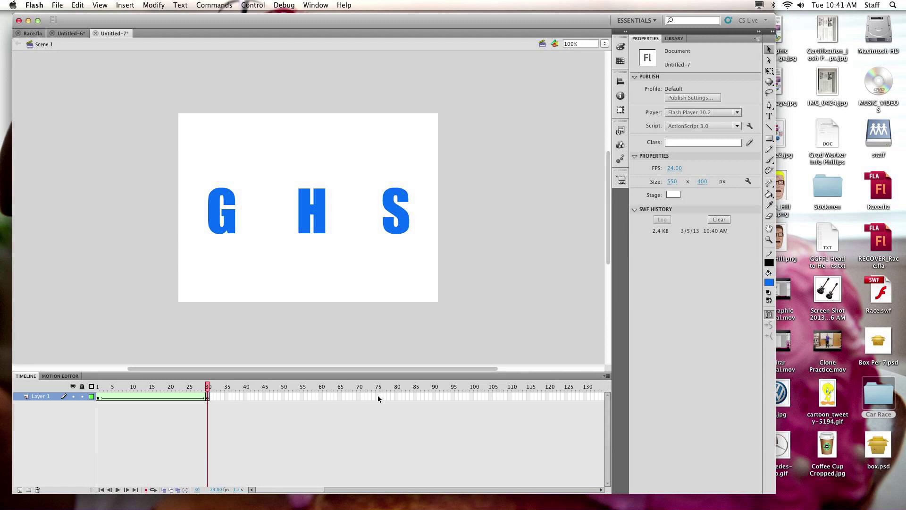
Step: Extend the layer to frame 80 so the finished letters hold, then test the movie and close the preview
{"action": "left_click", "coordinate": [396, 397]}
{"action": "key", "text": "F6"}
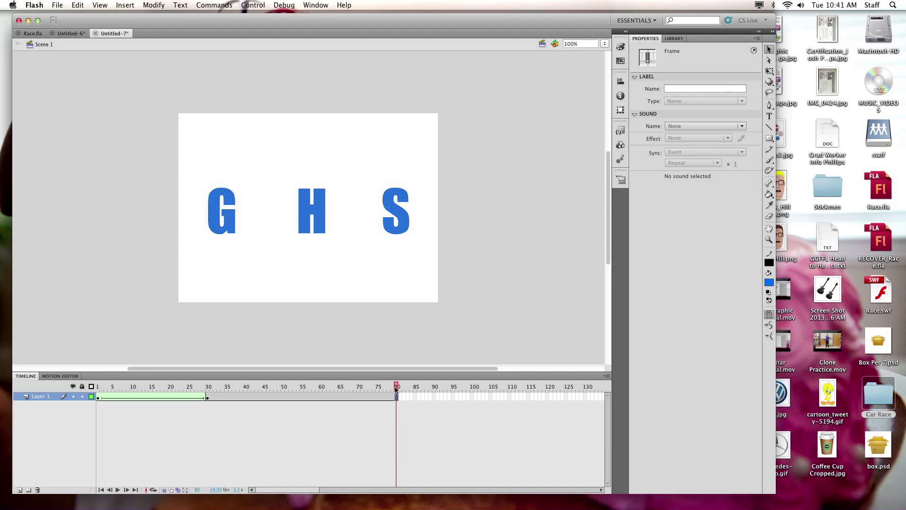
{"action": "mouse_move", "coordinate": [395, 388]}
{"action": "left_mouse_down"}
{"action": "mouse_move", "coordinate": [227, 387]}
{"action": "mouse_move", "coordinate": [388, 387]}
{"action": "left_mouse_up"}
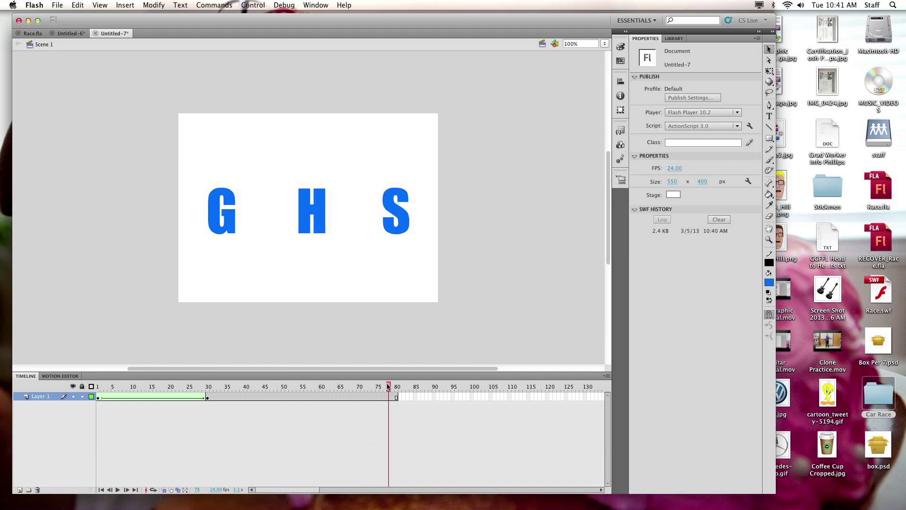
{"action": "key", "text": "super+Return"}
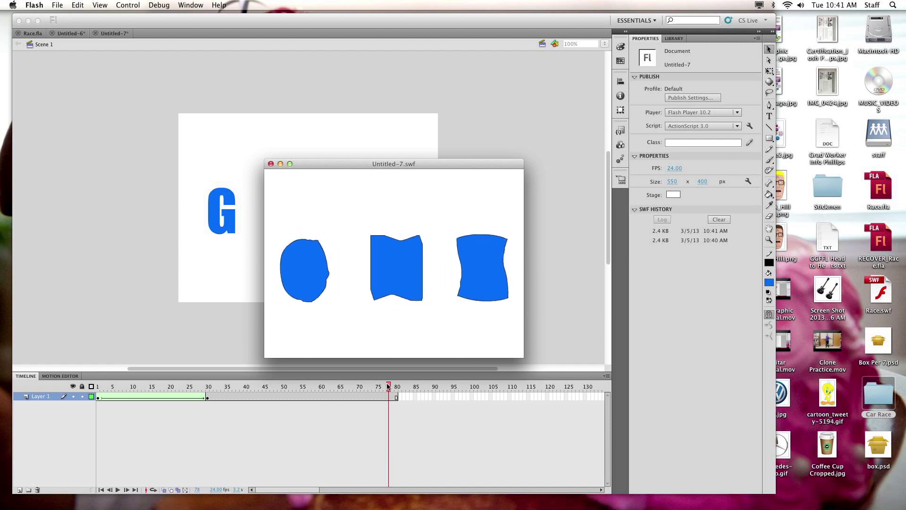
{"action": "left_click", "coordinate": [271, 164]}
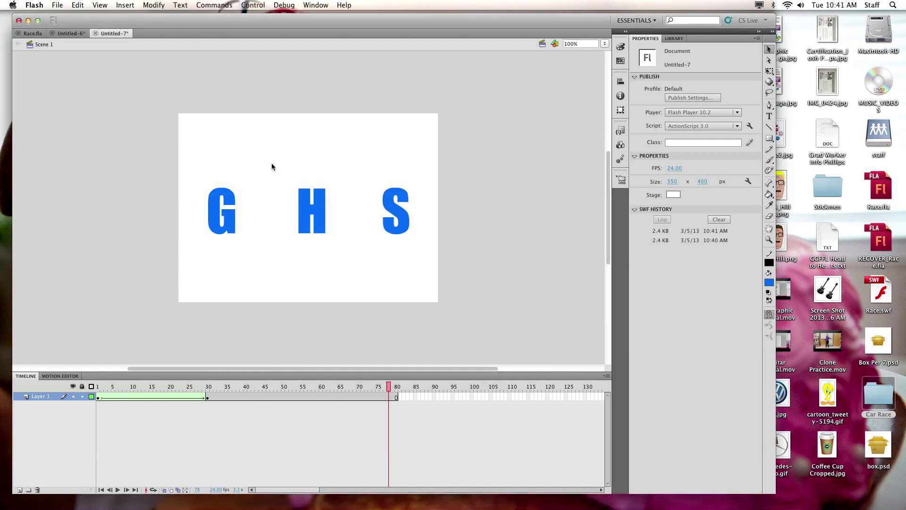